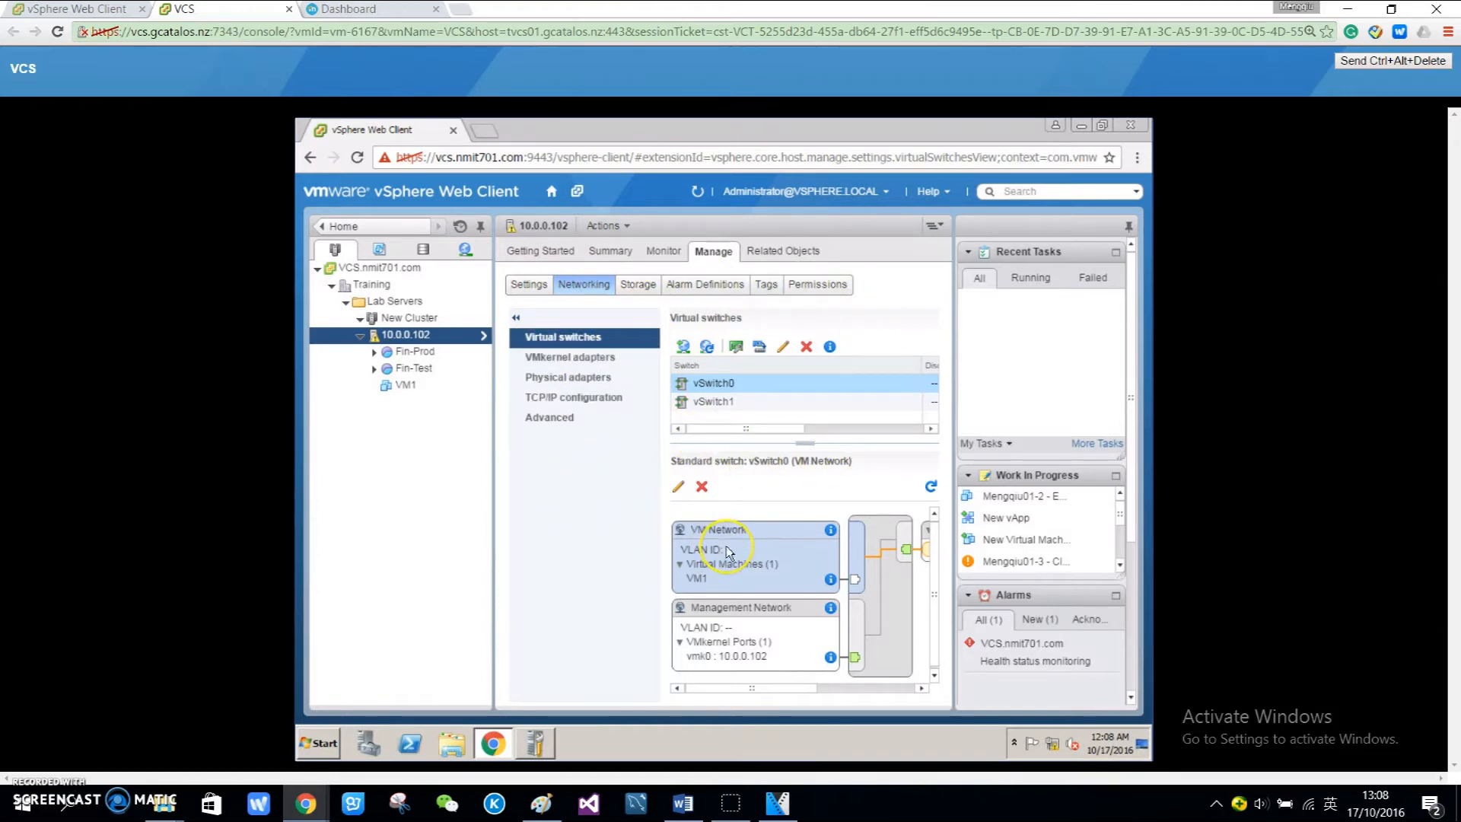
Step: Collapse the recent tasks area and examine the VM Network and Management Network port groups of vSwitch0
{"action": "left_click", "coordinate": [1129, 227]}
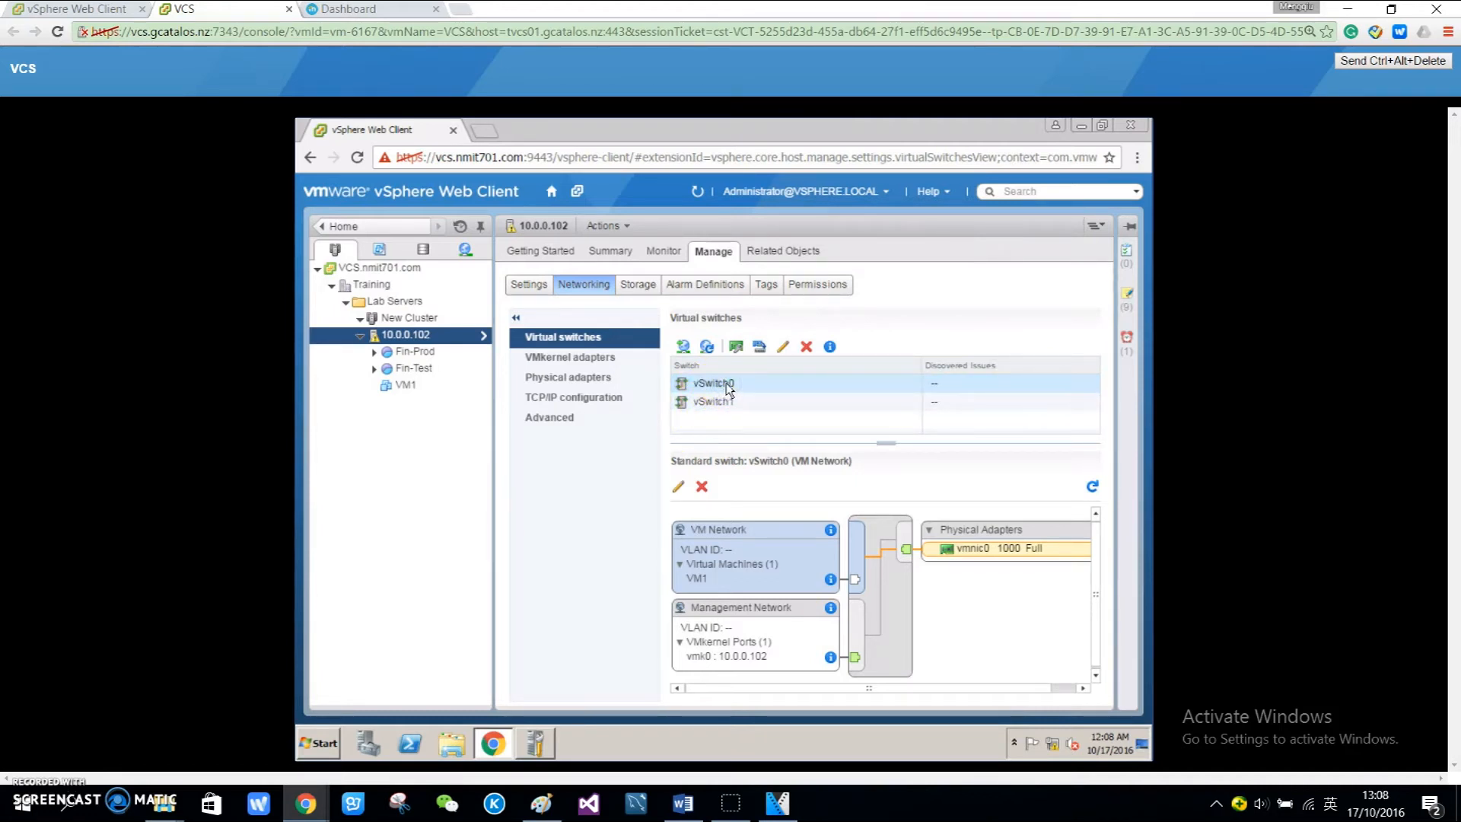
{"action": "left_click", "coordinate": [756, 559]}
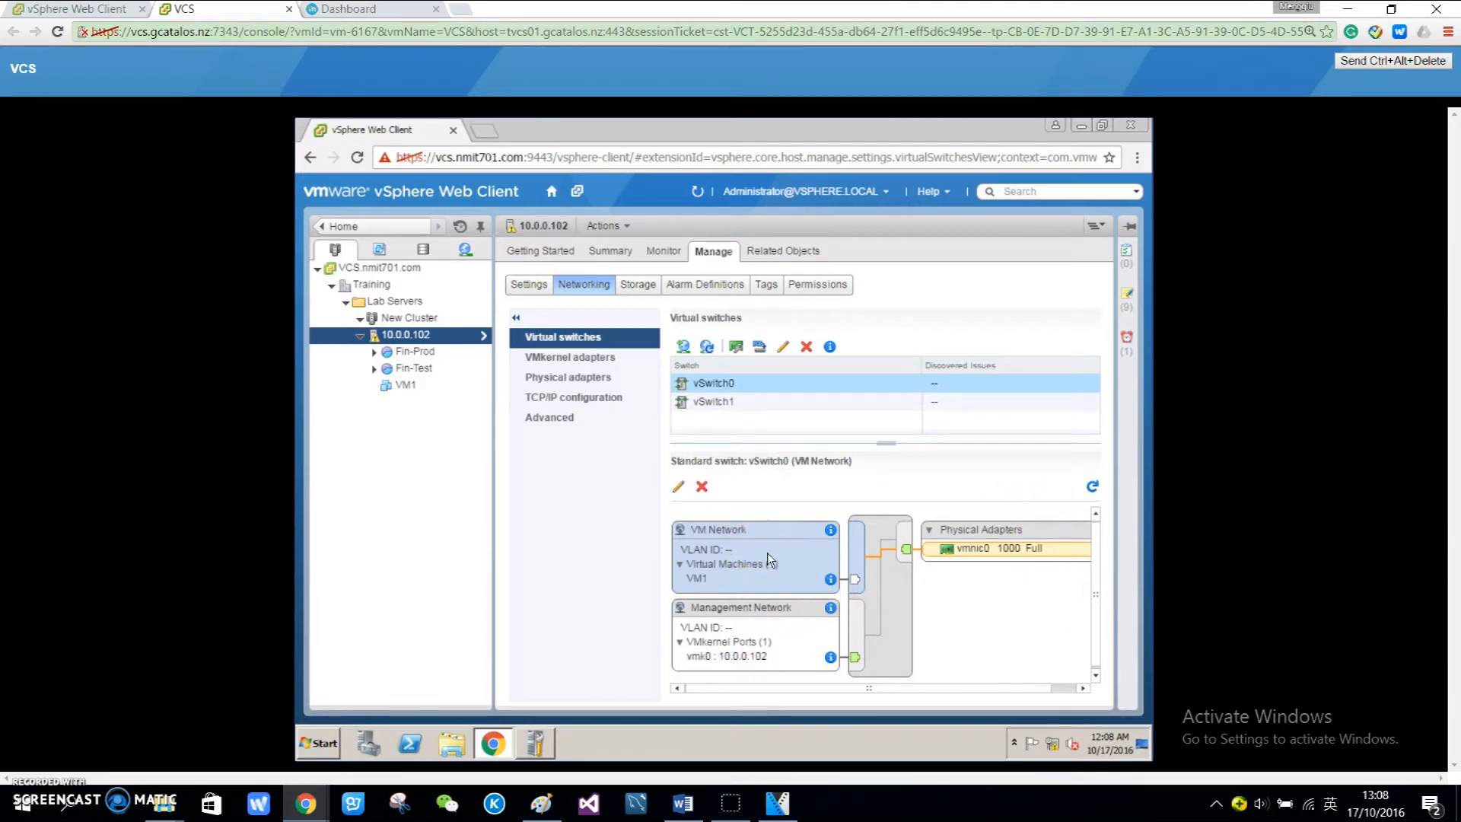
{"action": "left_click", "coordinate": [700, 528]}
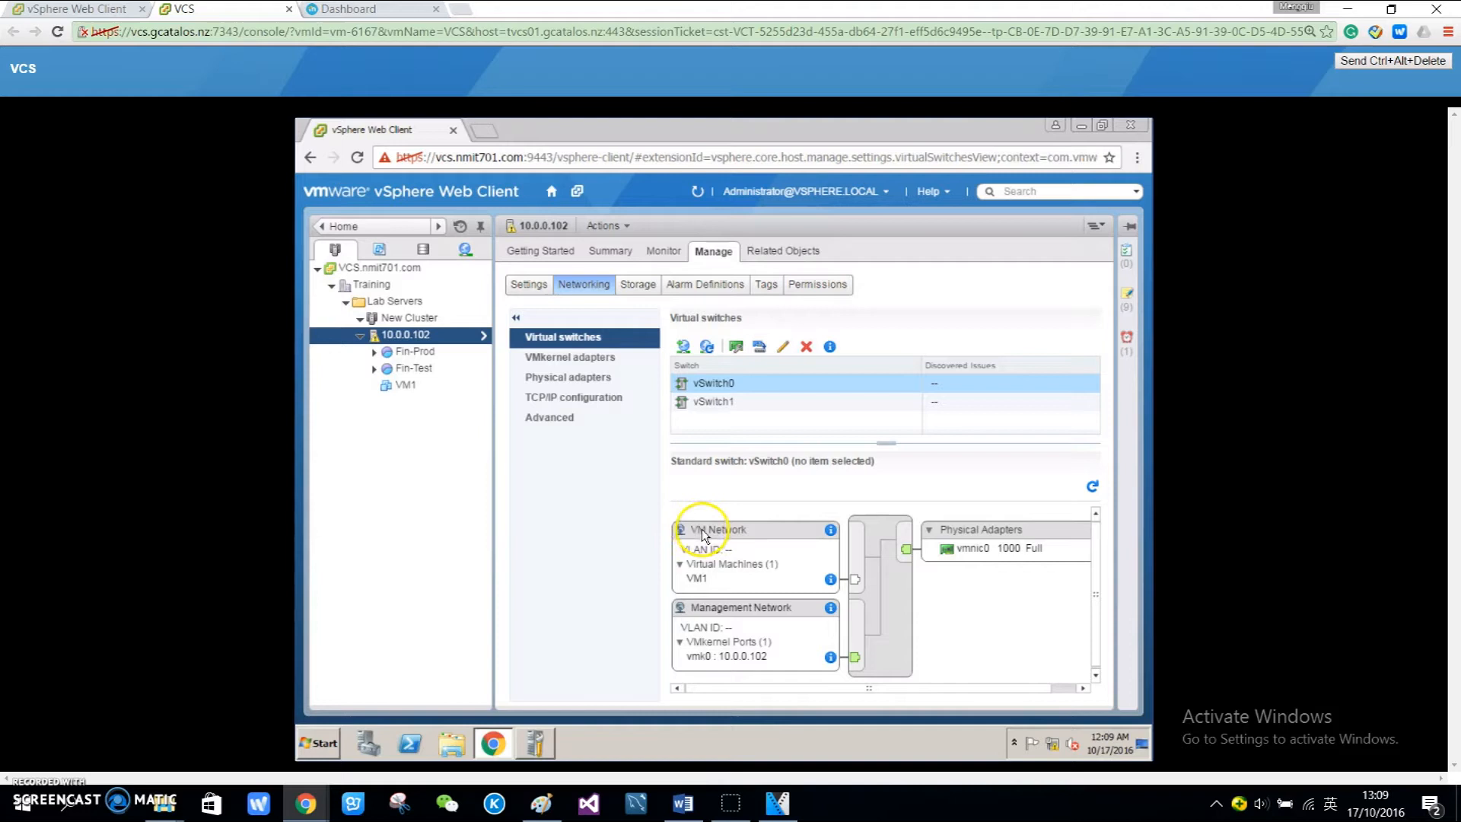
{"action": "left_click", "coordinate": [718, 535]}
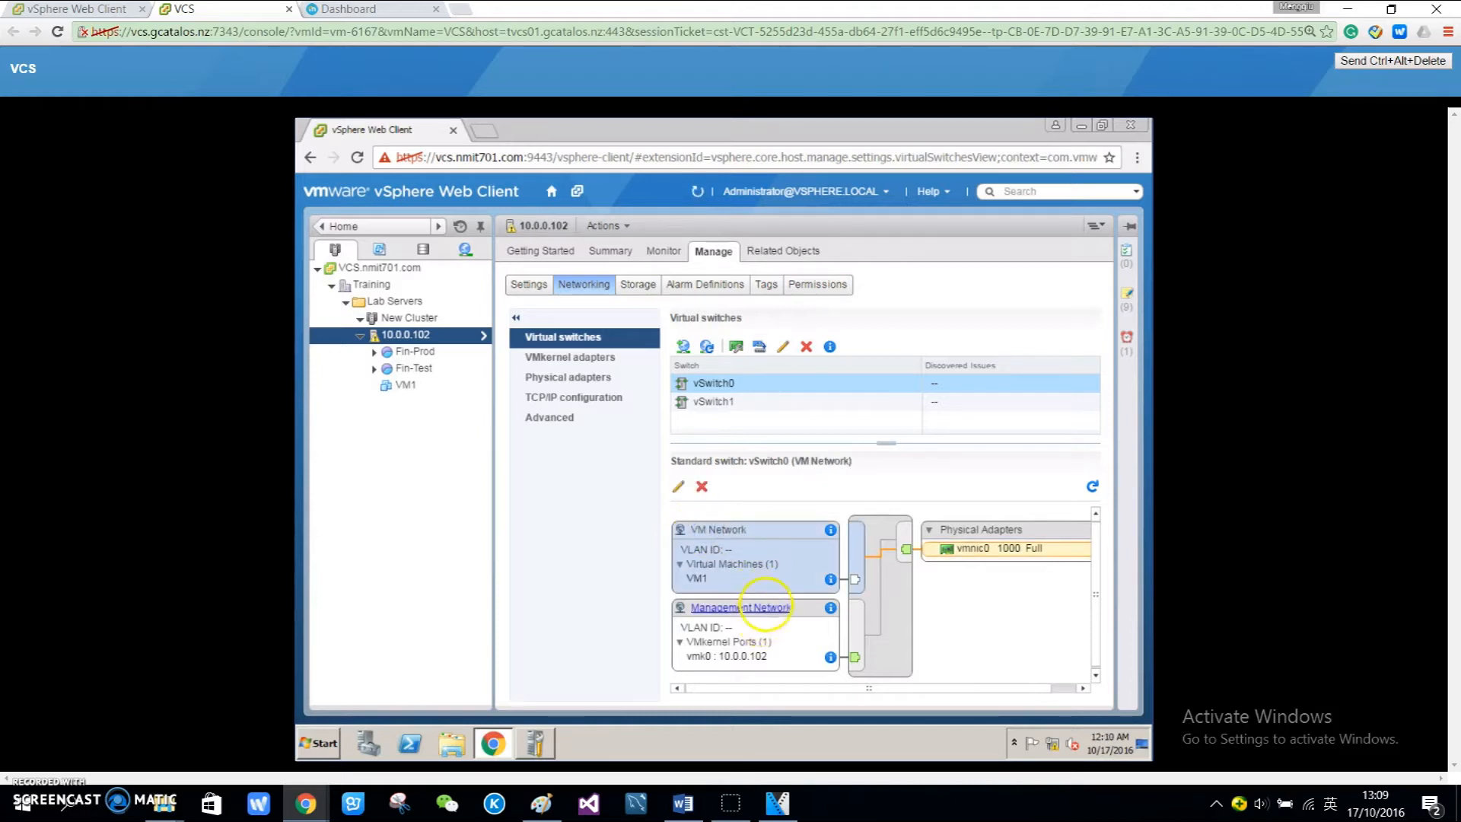
{"action": "left_click", "coordinate": [768, 618]}
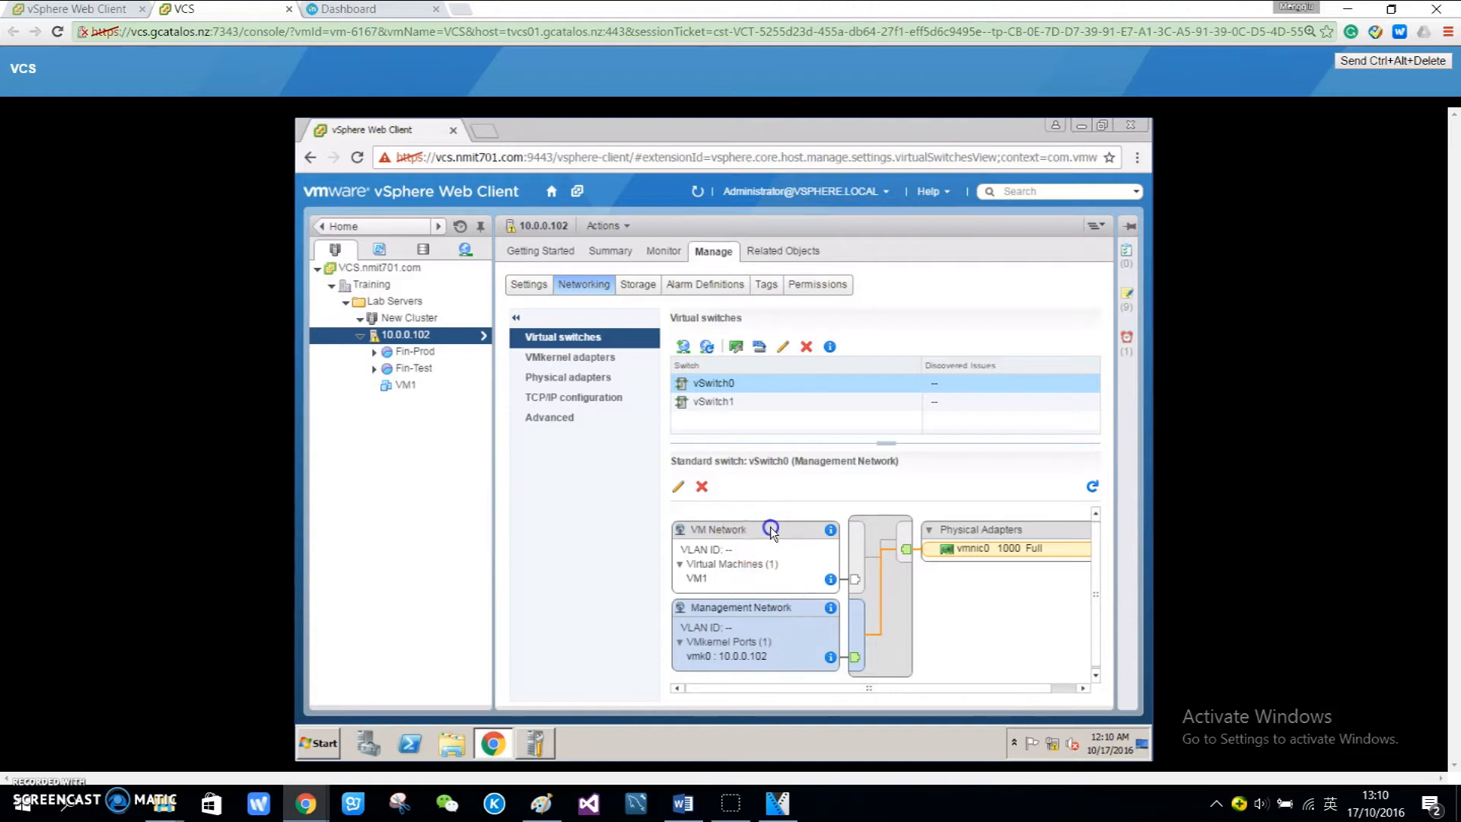
{"action": "left_click", "coordinate": [736, 586]}
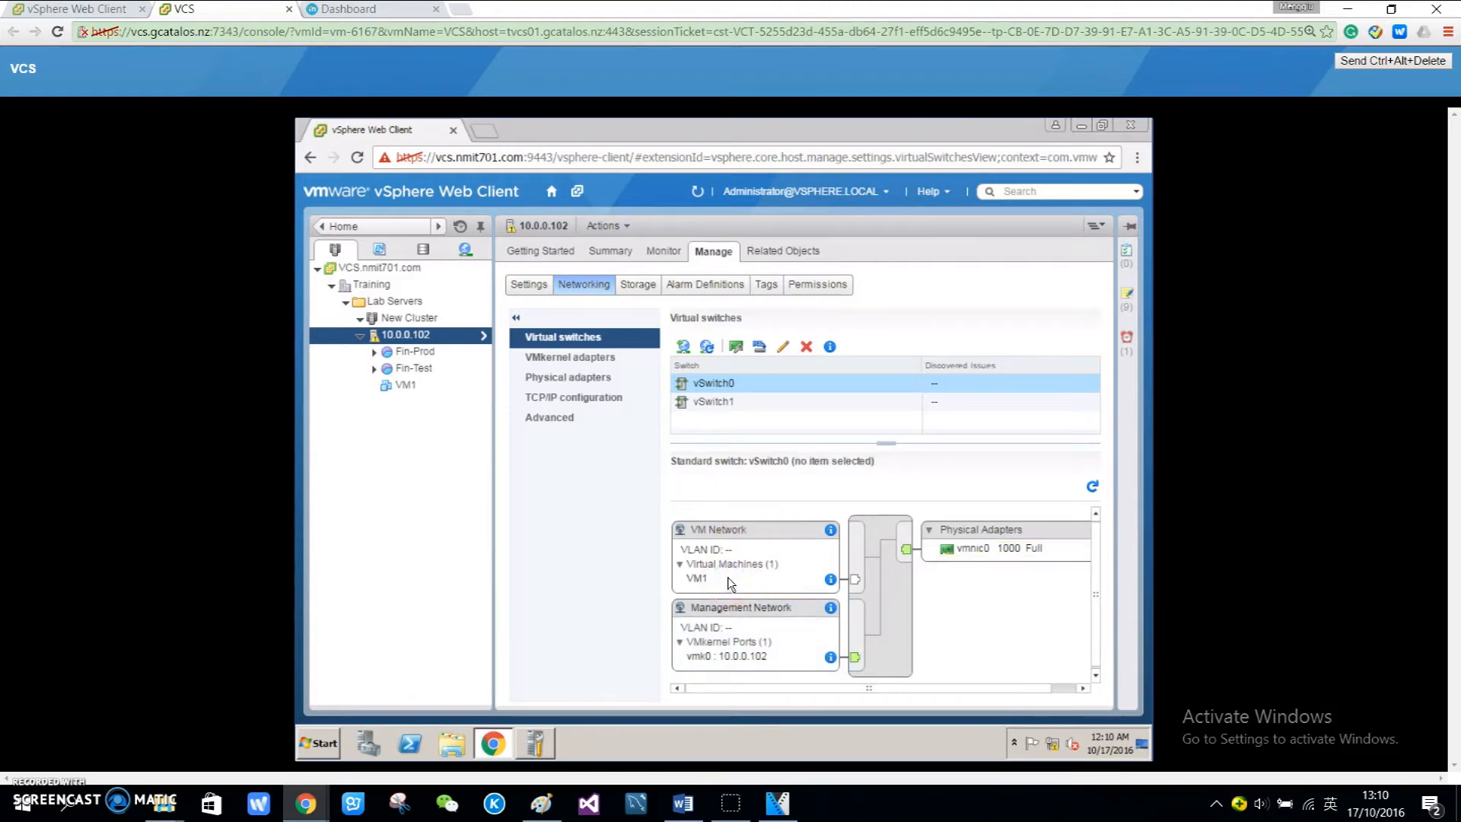
{"action": "left_click", "coordinate": [732, 584]}
{"action": "left_click", "coordinate": [697, 578]}
Step: Examine the port groups, virtual machines and physical adapter of vSwitch1 in an enlarged diagram area
{"action": "left_click", "coordinate": [712, 403]}
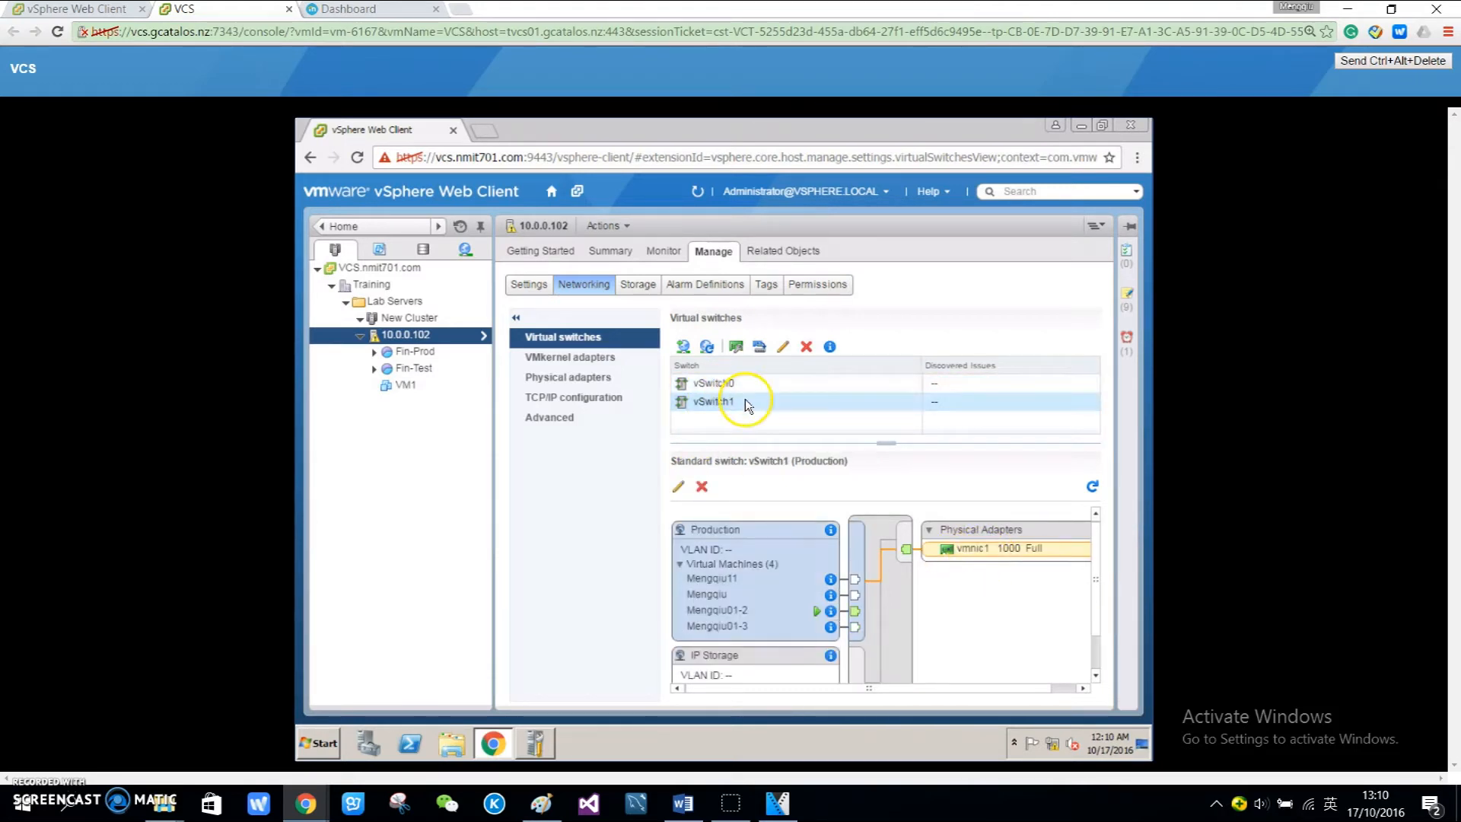
{"action": "mouse_move", "coordinate": [1094, 592]}
{"action": "left_mouse_down"}
{"action": "mouse_move", "coordinate": [1096, 626]}
{"action": "mouse_move", "coordinate": [1096, 605]}
{"action": "left_mouse_up"}
{"action": "left_click_drag", "start_coordinate": [916, 444], "coordinate": [916, 424]}
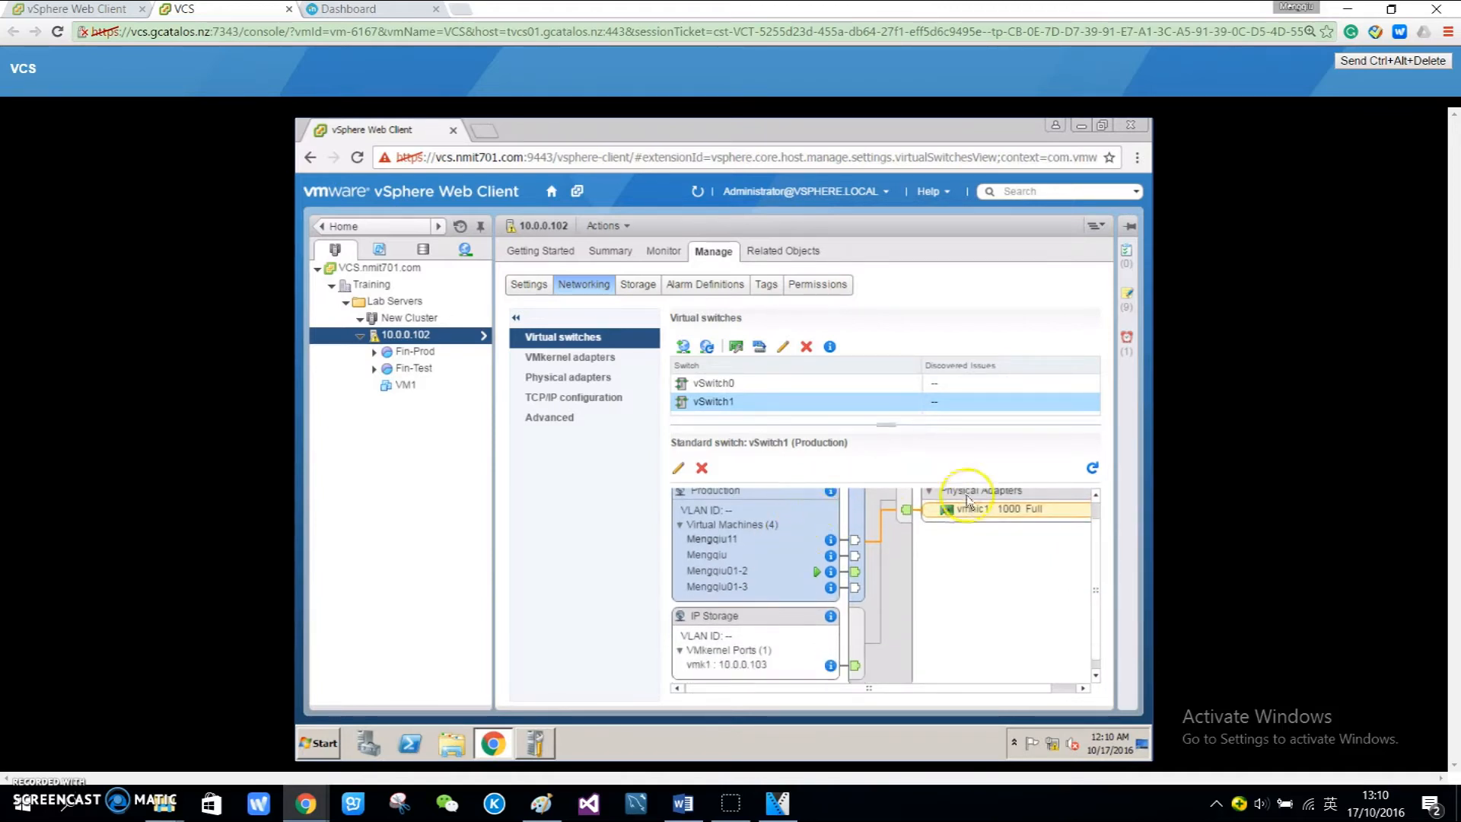
{"action": "scroll", "coordinate": [770, 536], "scroll_direction": "down", "scroll_amount": 1}
{"action": "scroll", "coordinate": [769, 545], "scroll_direction": "up", "scroll_amount": 1}
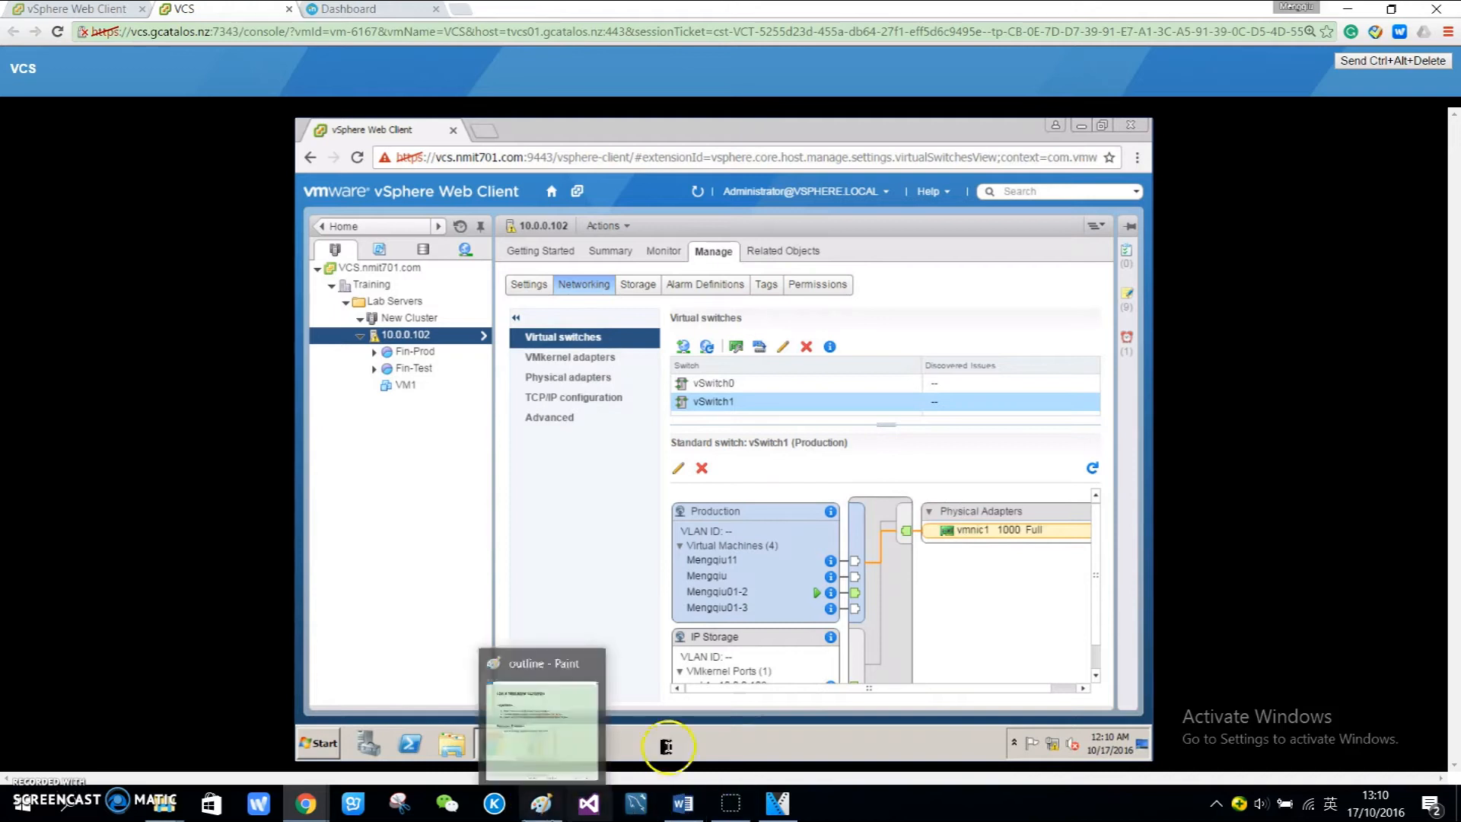
Step: Draw a tick mark beside the first objective in the Paint outline, then return to the vSphere Web Client
{"action": "left_click", "coordinate": [542, 803]}
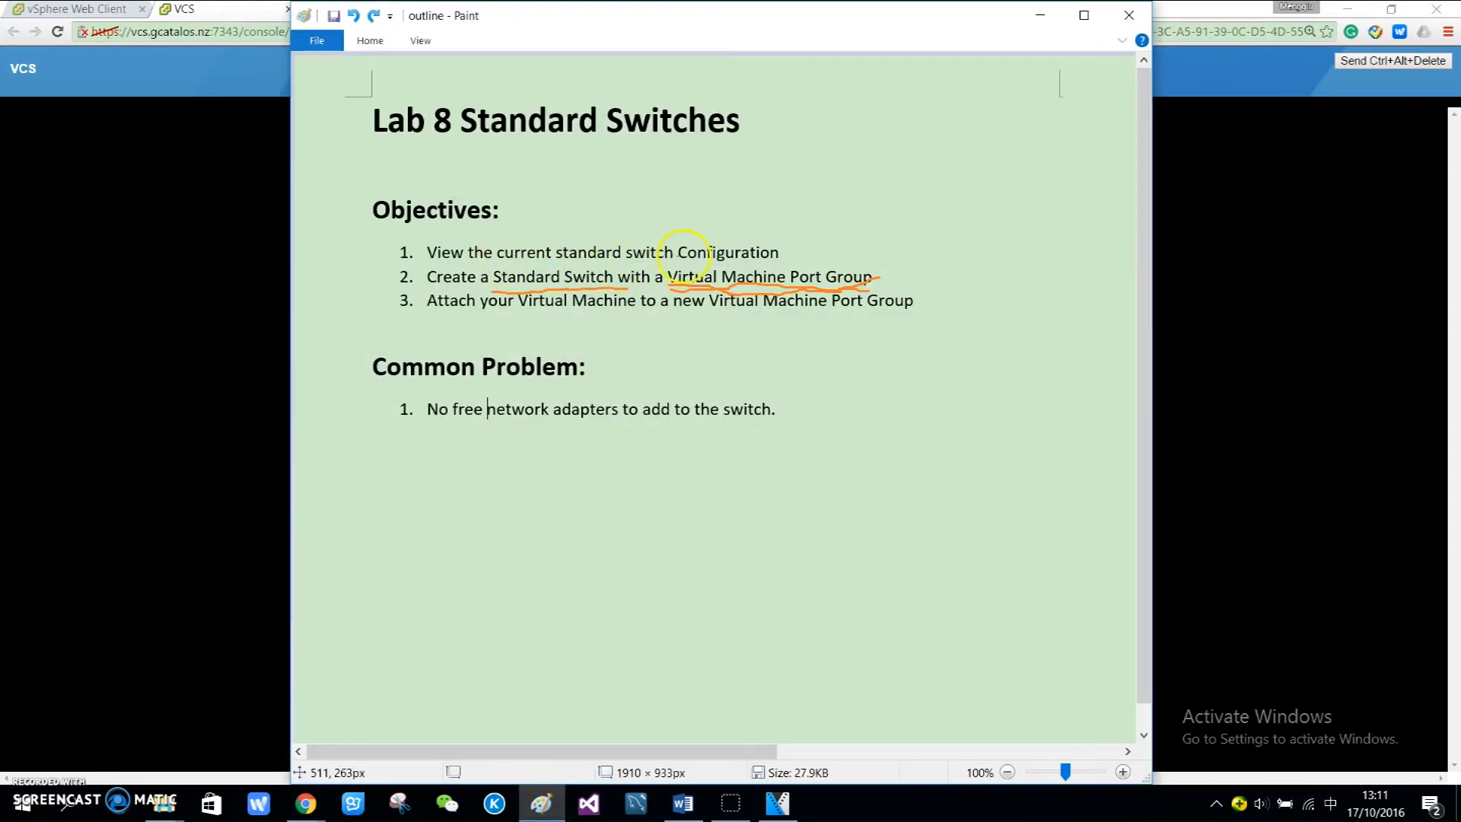
{"action": "left_click_drag", "start_coordinate": [794, 248], "coordinate": [847, 232]}
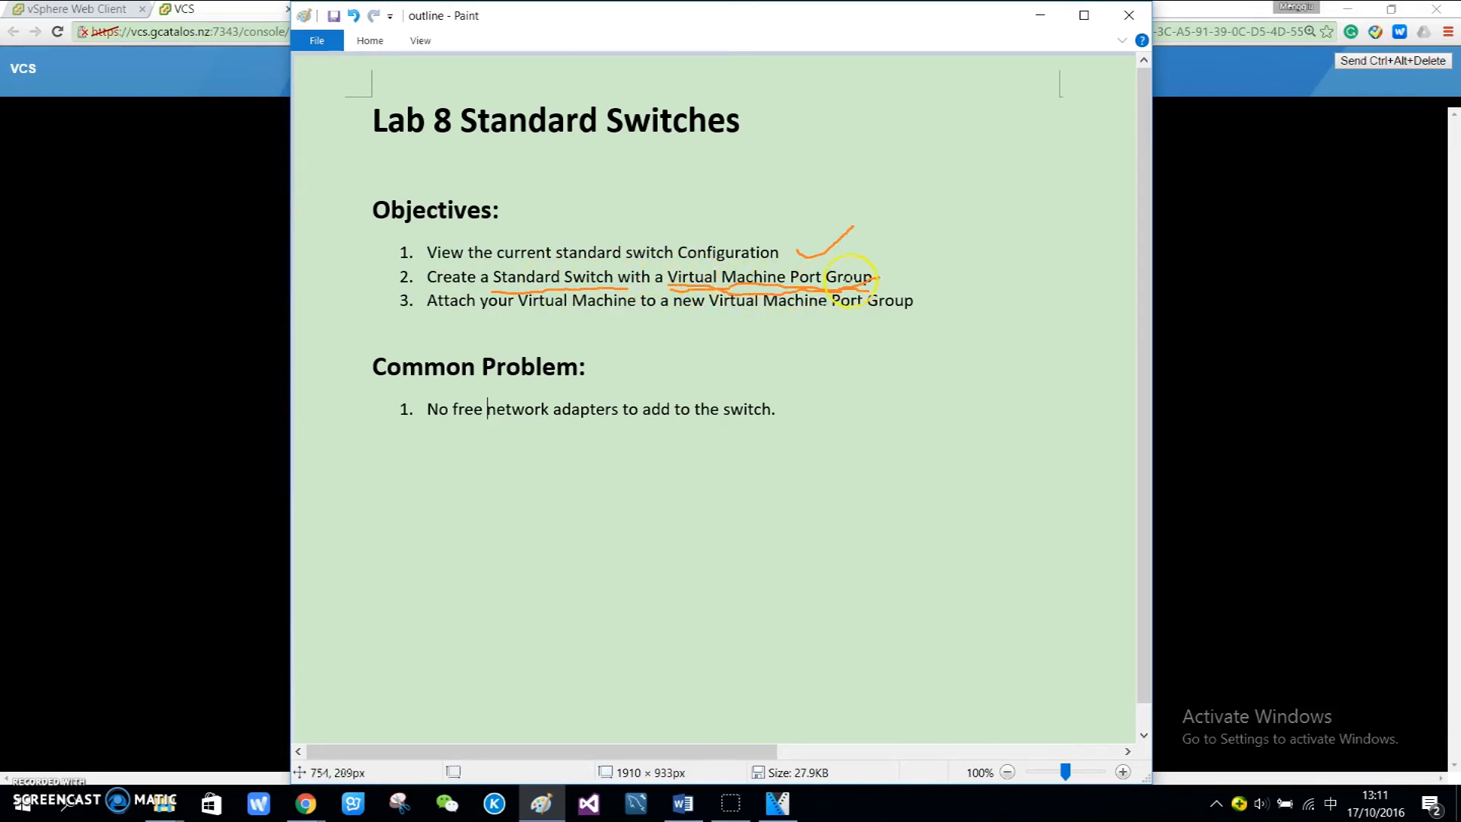
{"action": "left_click", "coordinate": [1040, 16]}
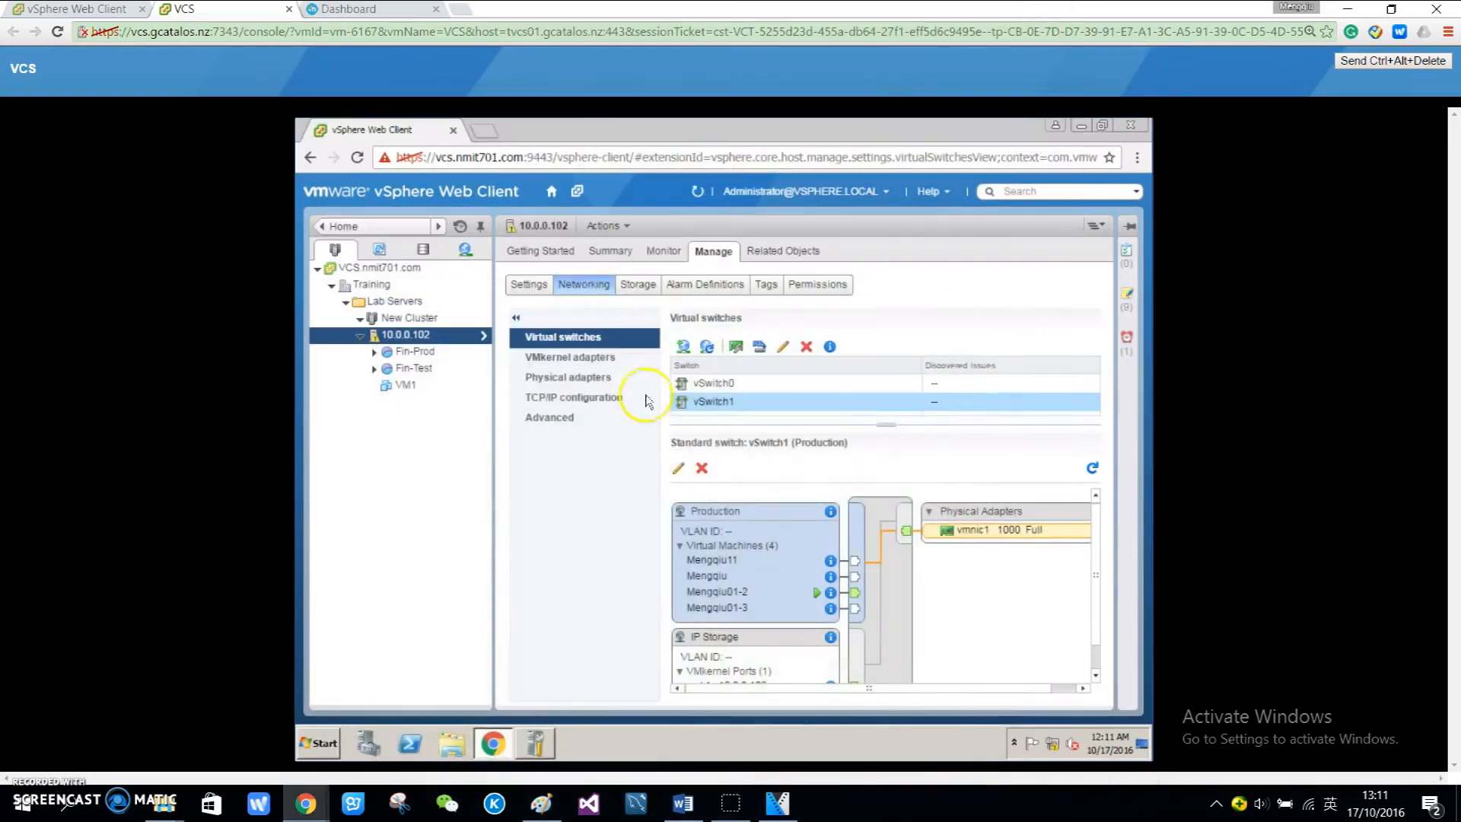
Step: Start adding networking to host 10.0.0.102 as a Virtual Machine Port Group for a Standard Switch on a new standard switch
{"action": "left_click", "coordinate": [682, 346]}
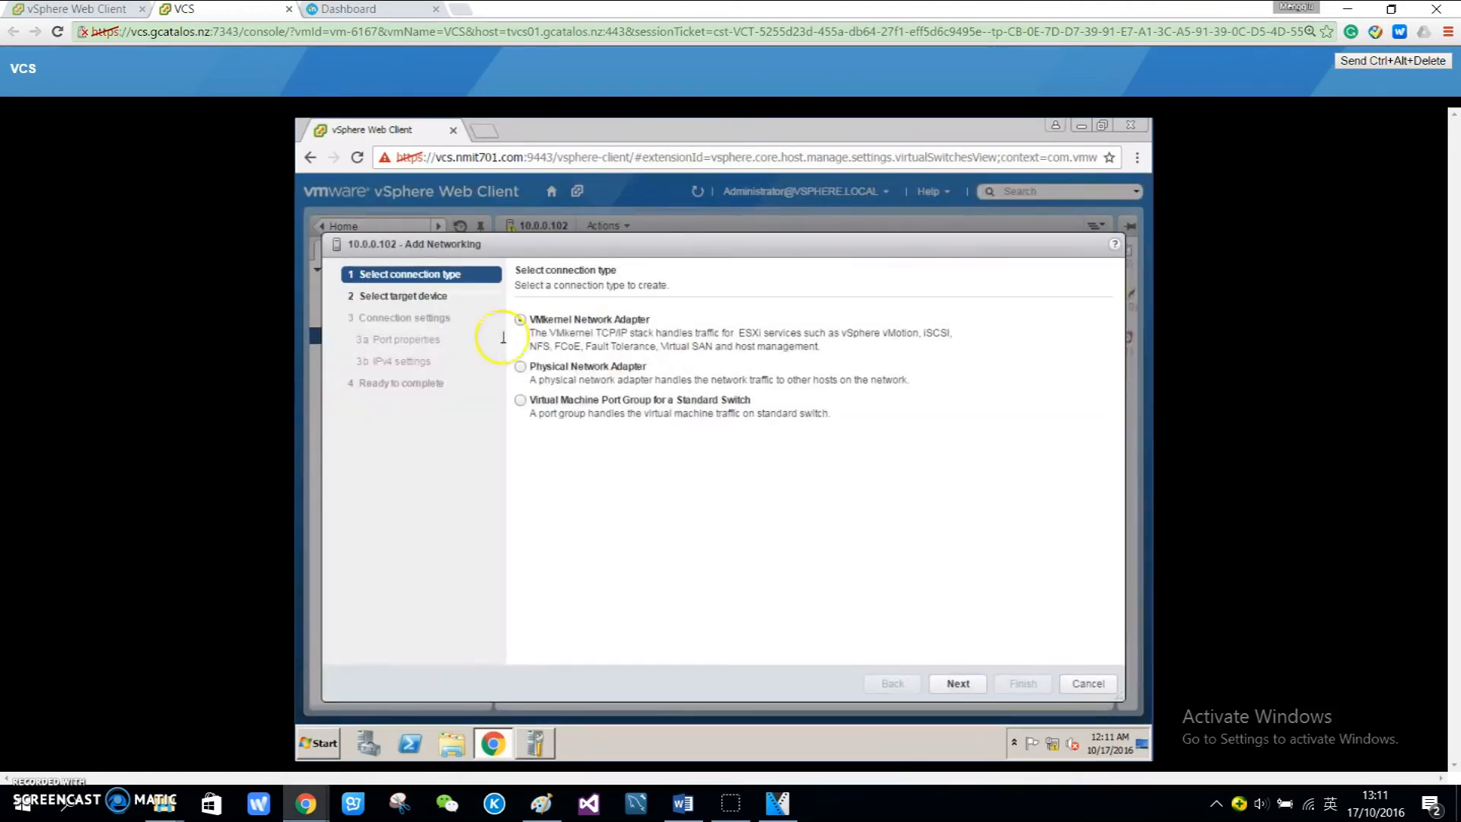
{"action": "left_click", "coordinate": [520, 400]}
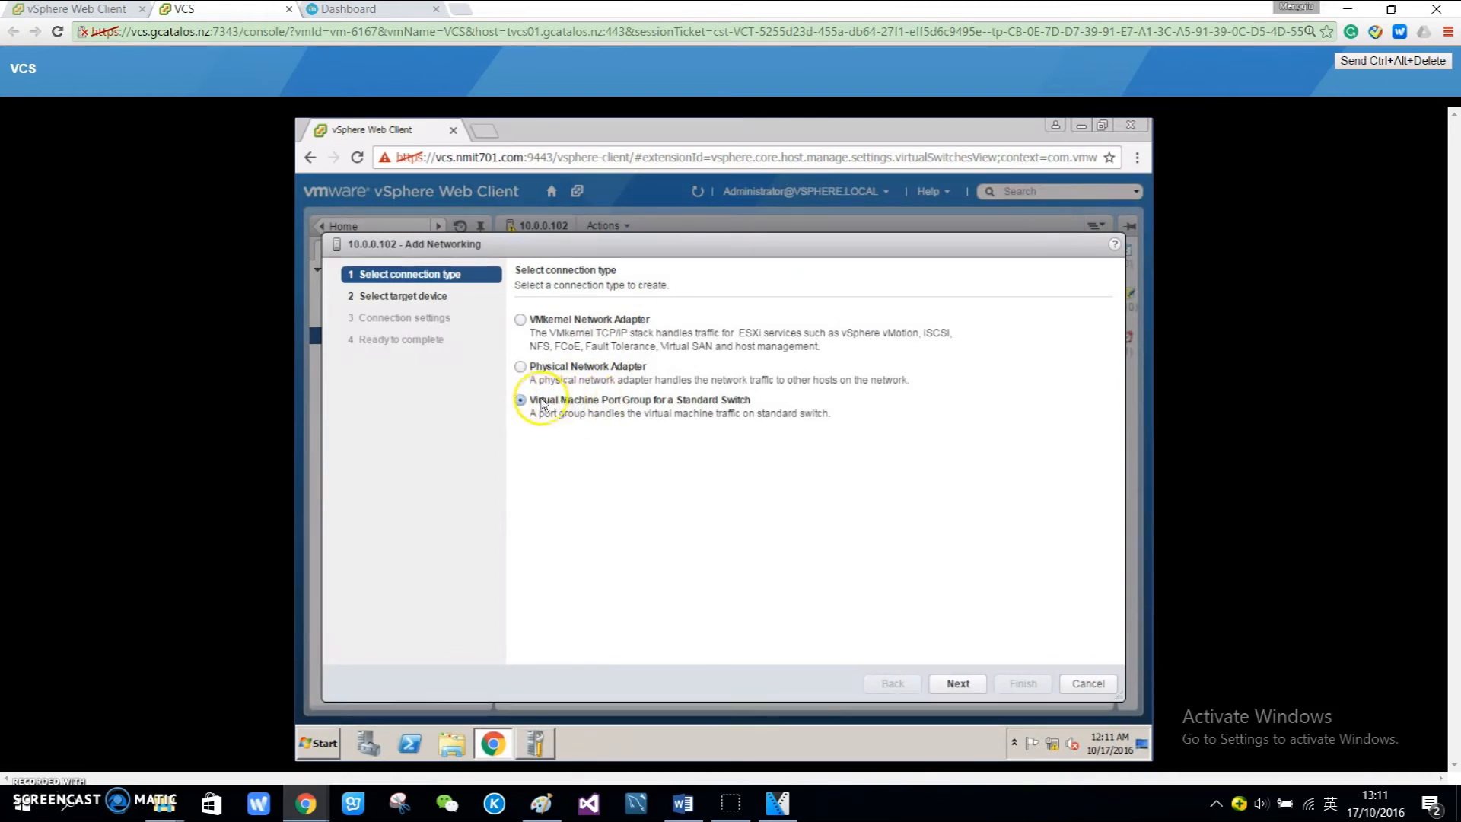
{"action": "left_click", "coordinate": [956, 684]}
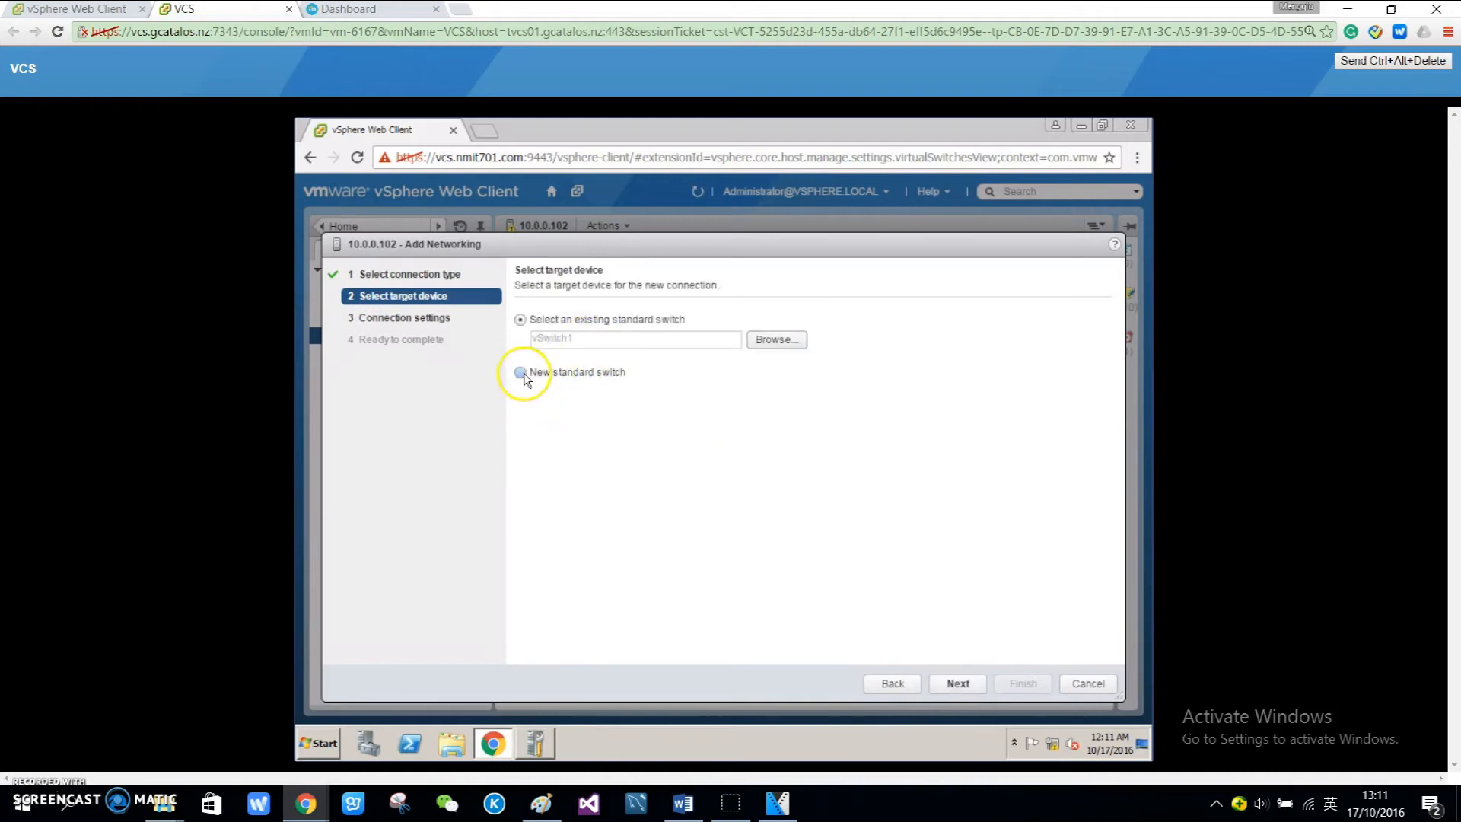
{"action": "left_click", "coordinate": [524, 373]}
{"action": "left_click", "coordinate": [958, 683]}
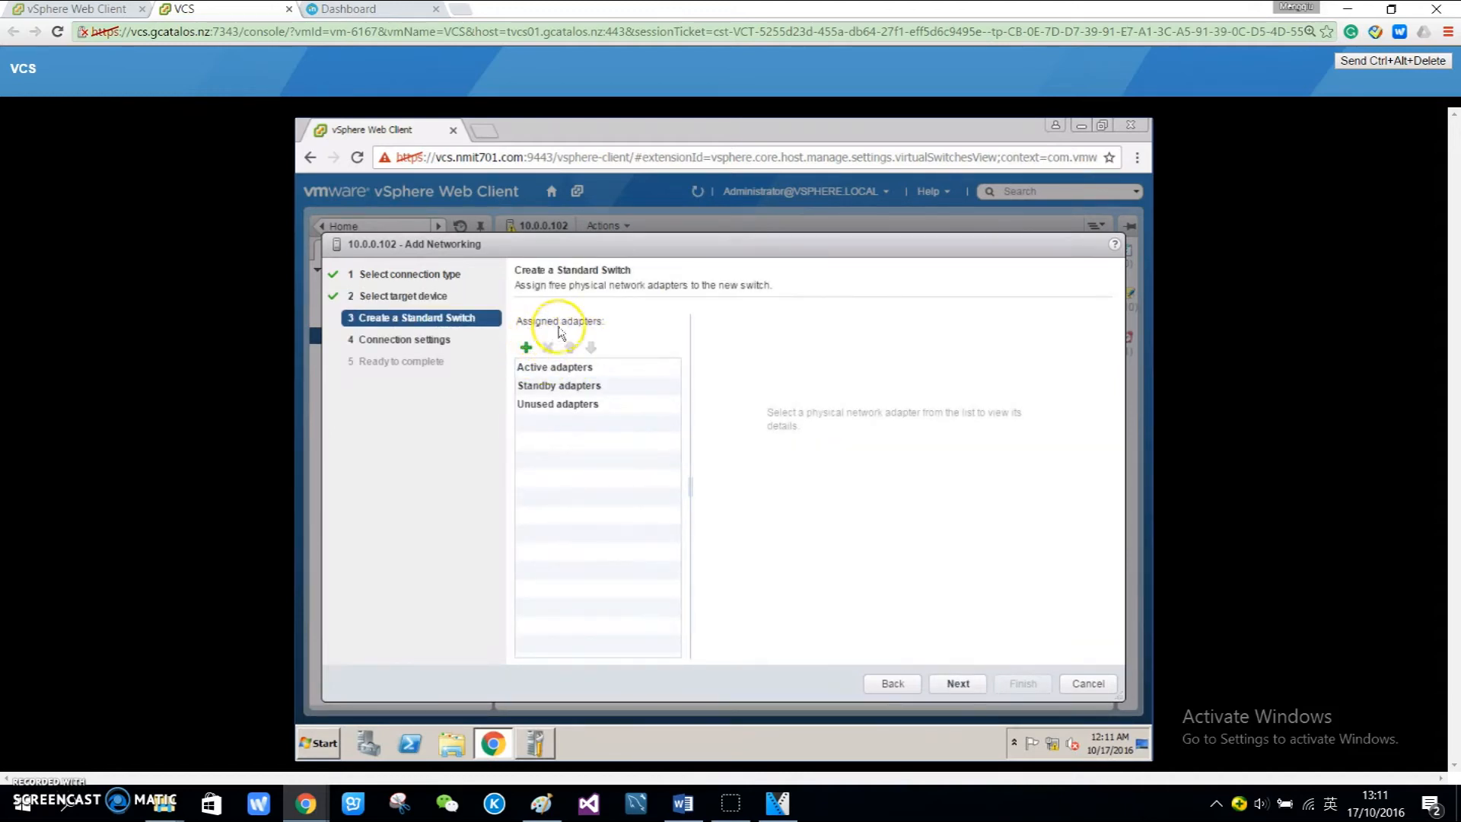
Step: Assign the physical adapter vmnic2 to the new switch as an active adapter
{"action": "left_click", "coordinate": [525, 349]}
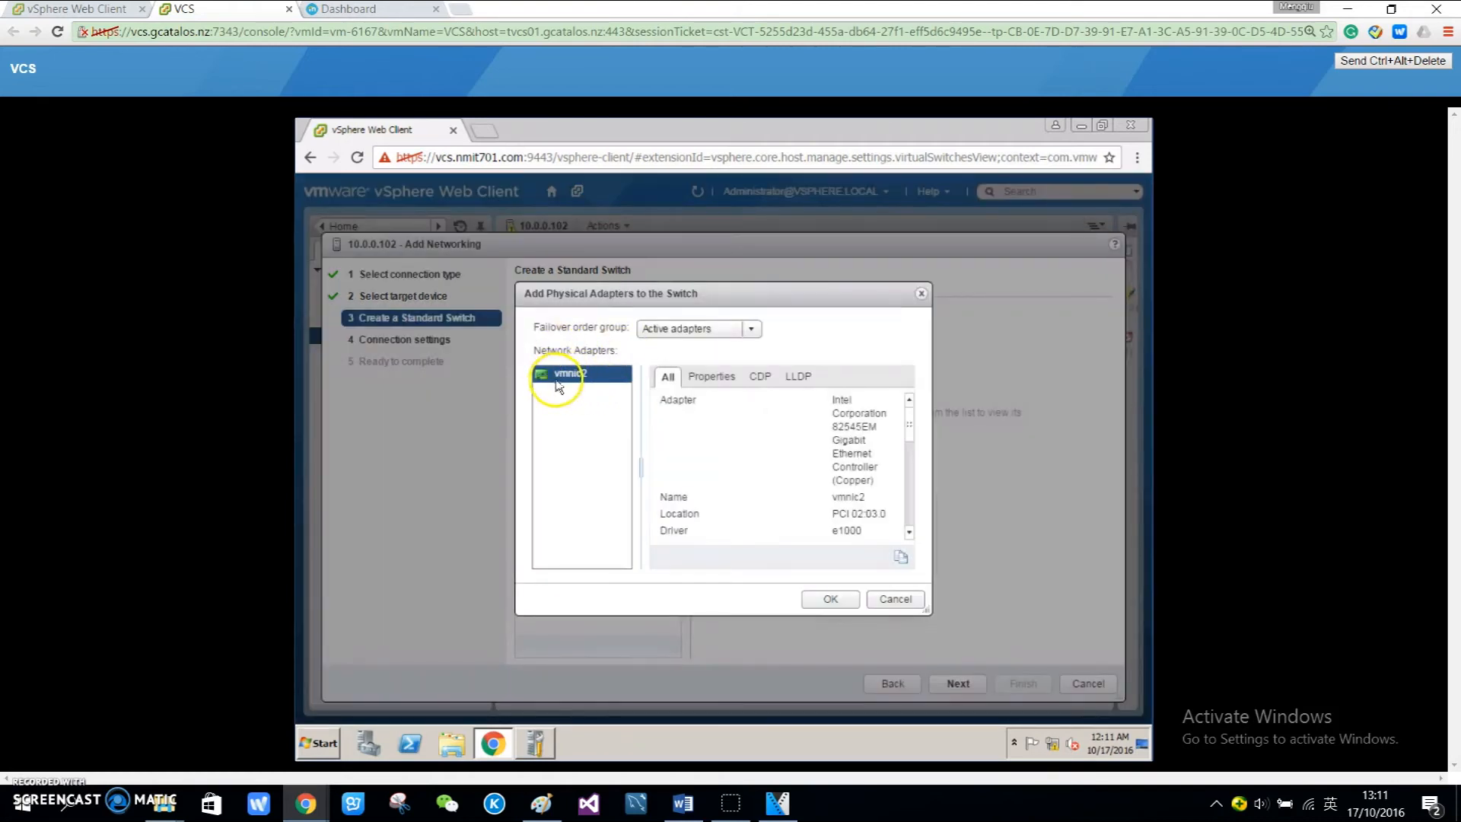
{"action": "left_click", "coordinate": [840, 602]}
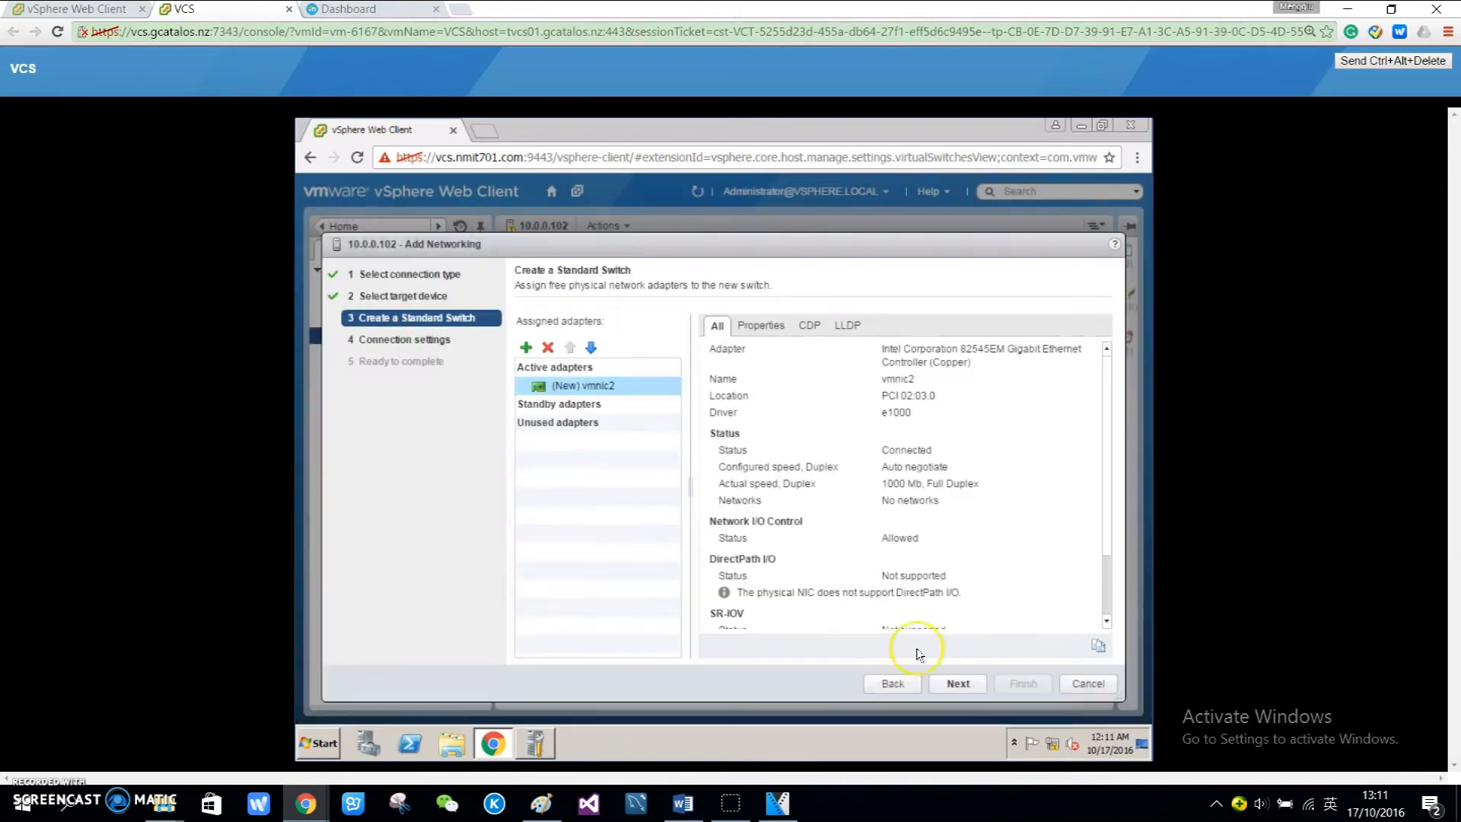
{"action": "left_click", "coordinate": [960, 683]}
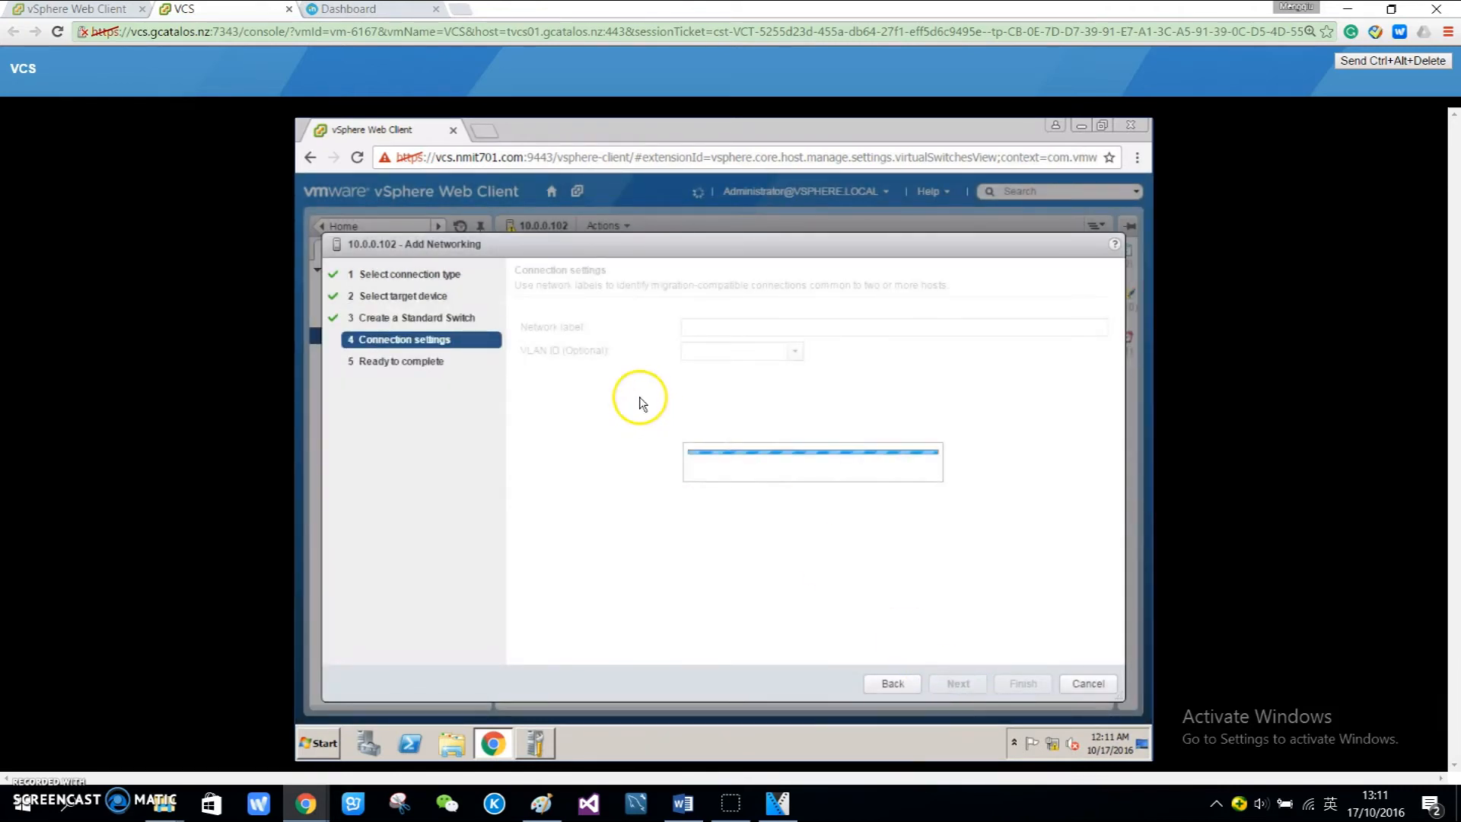
Step: Set the port group's network label to TEST and continue to the settings review
{"action": "left_click_drag", "start_coordinate": [764, 329], "coordinate": [665, 333]}
{"action": "key", "text": "BackSpace"}
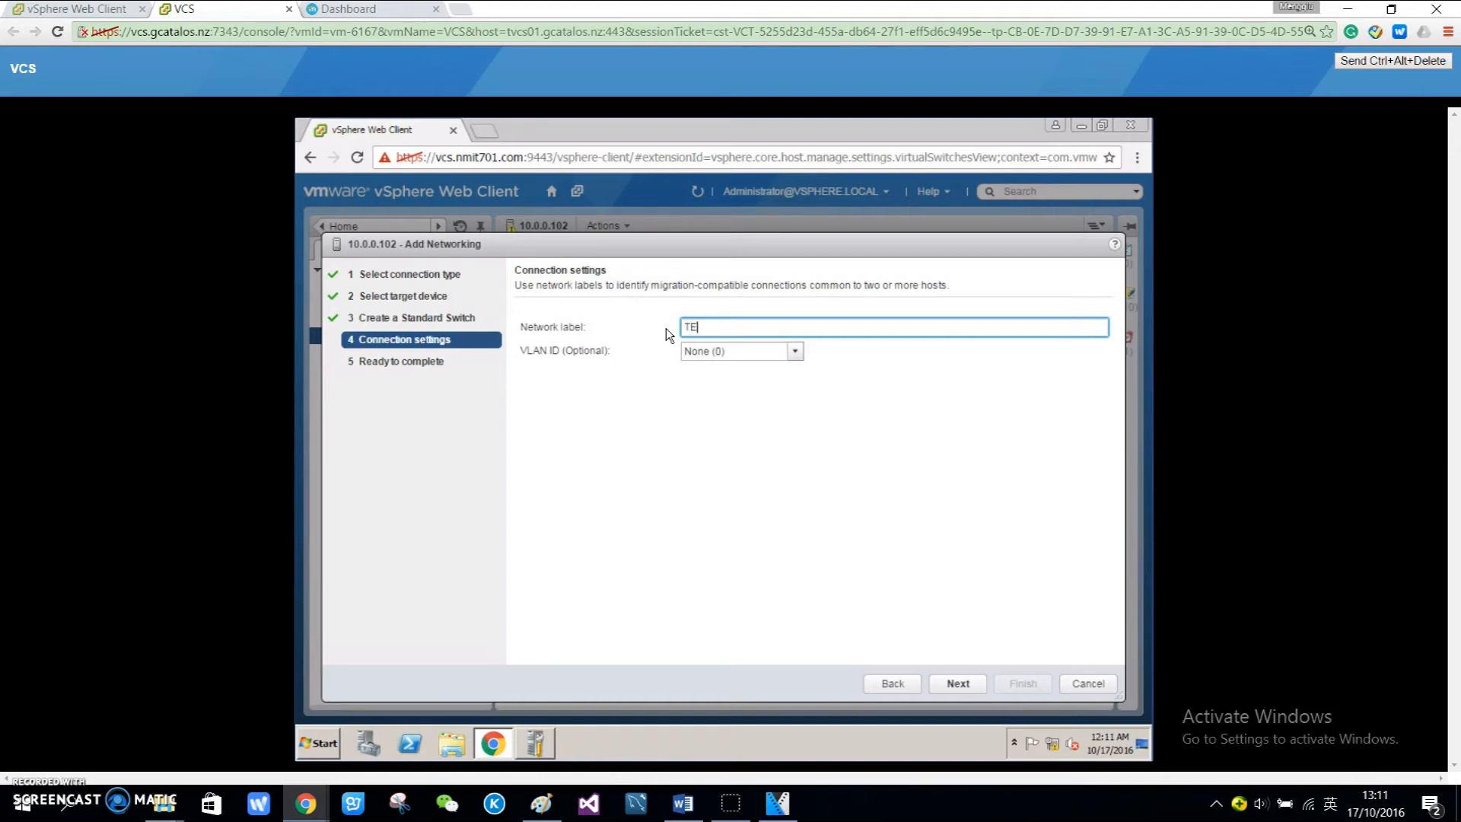
{"action": "left_click", "coordinate": [974, 682]}
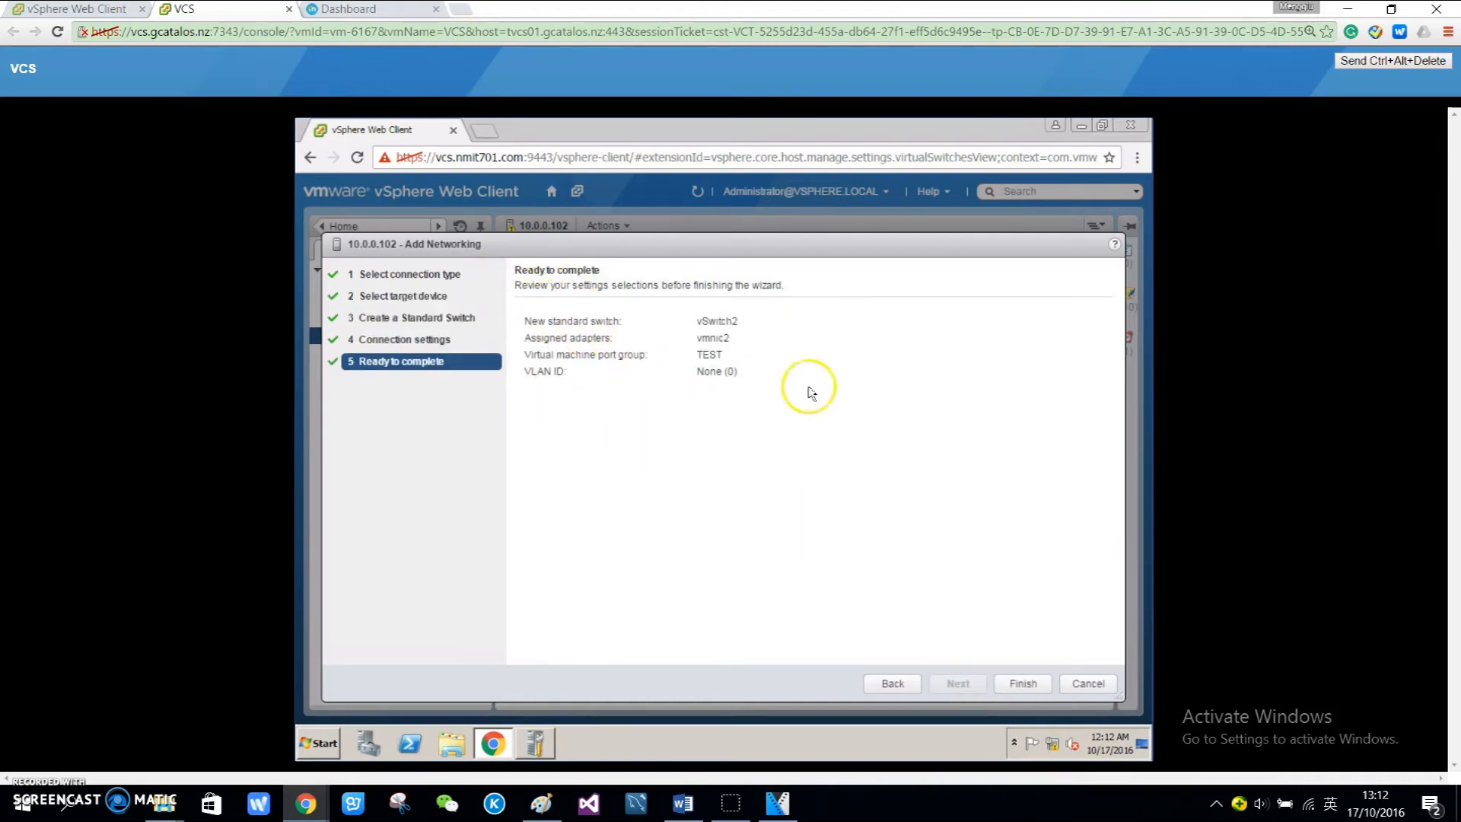
Step: Review the new switch's settings, finish creating it, and select vSwitch2 in the virtual switches list
{"action": "left_click_drag", "start_coordinate": [530, 321], "coordinate": [623, 327]}
{"action": "left_click", "coordinate": [622, 355]}
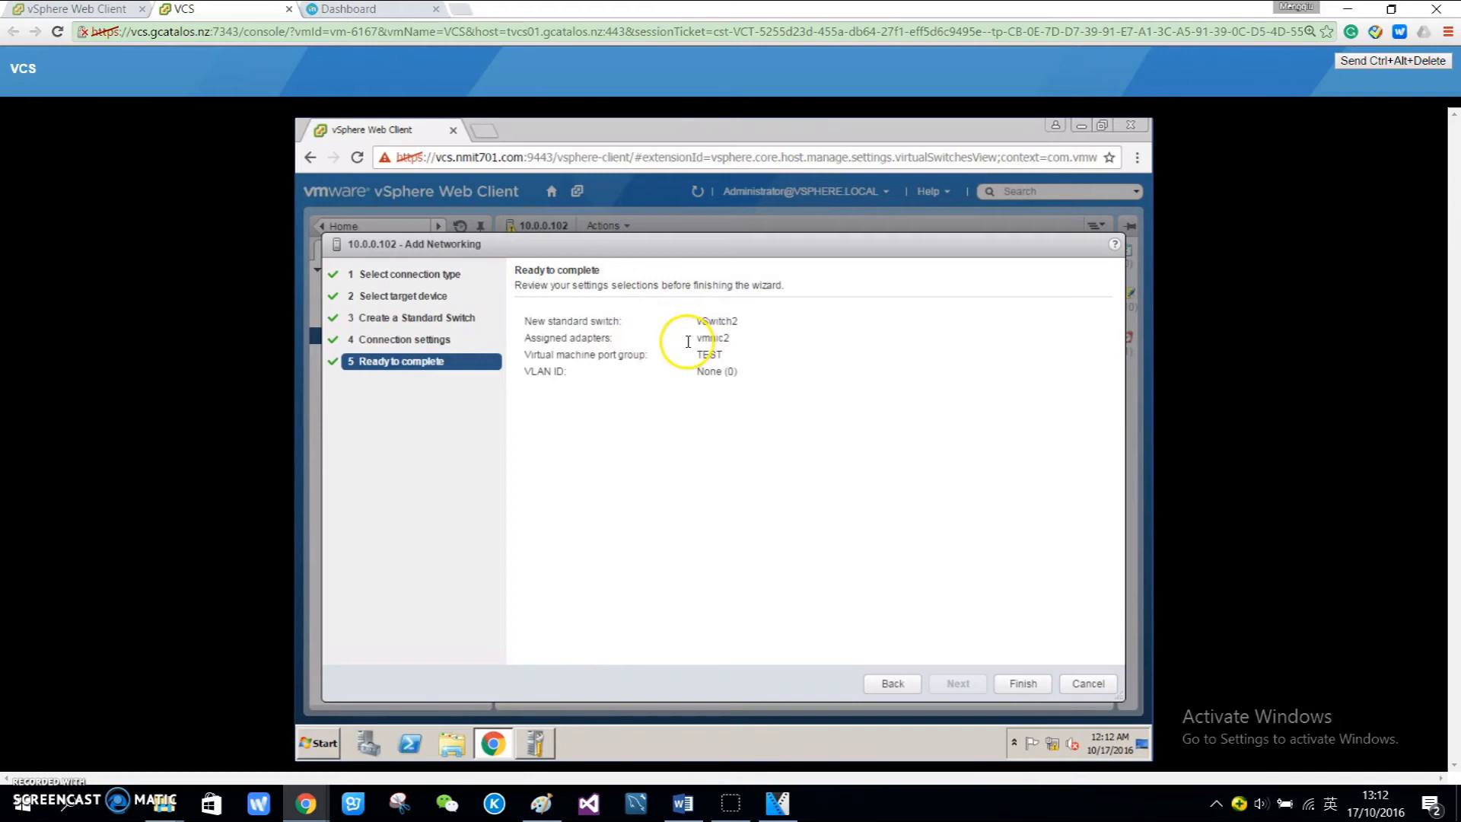
{"action": "left_click", "coordinate": [737, 357]}
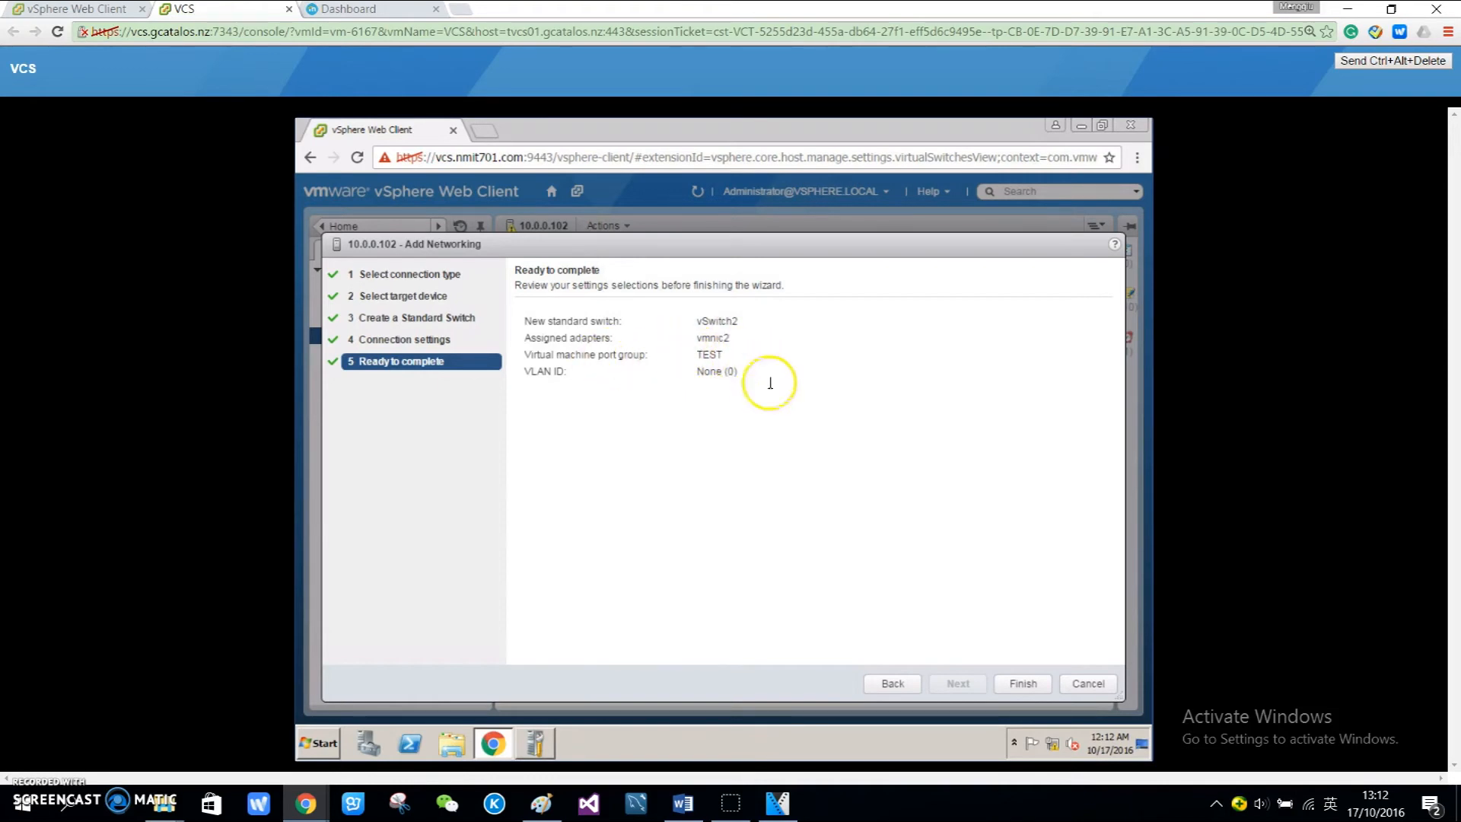
{"action": "left_click", "coordinate": [1023, 682]}
{"action": "left_click", "coordinate": [747, 423]}
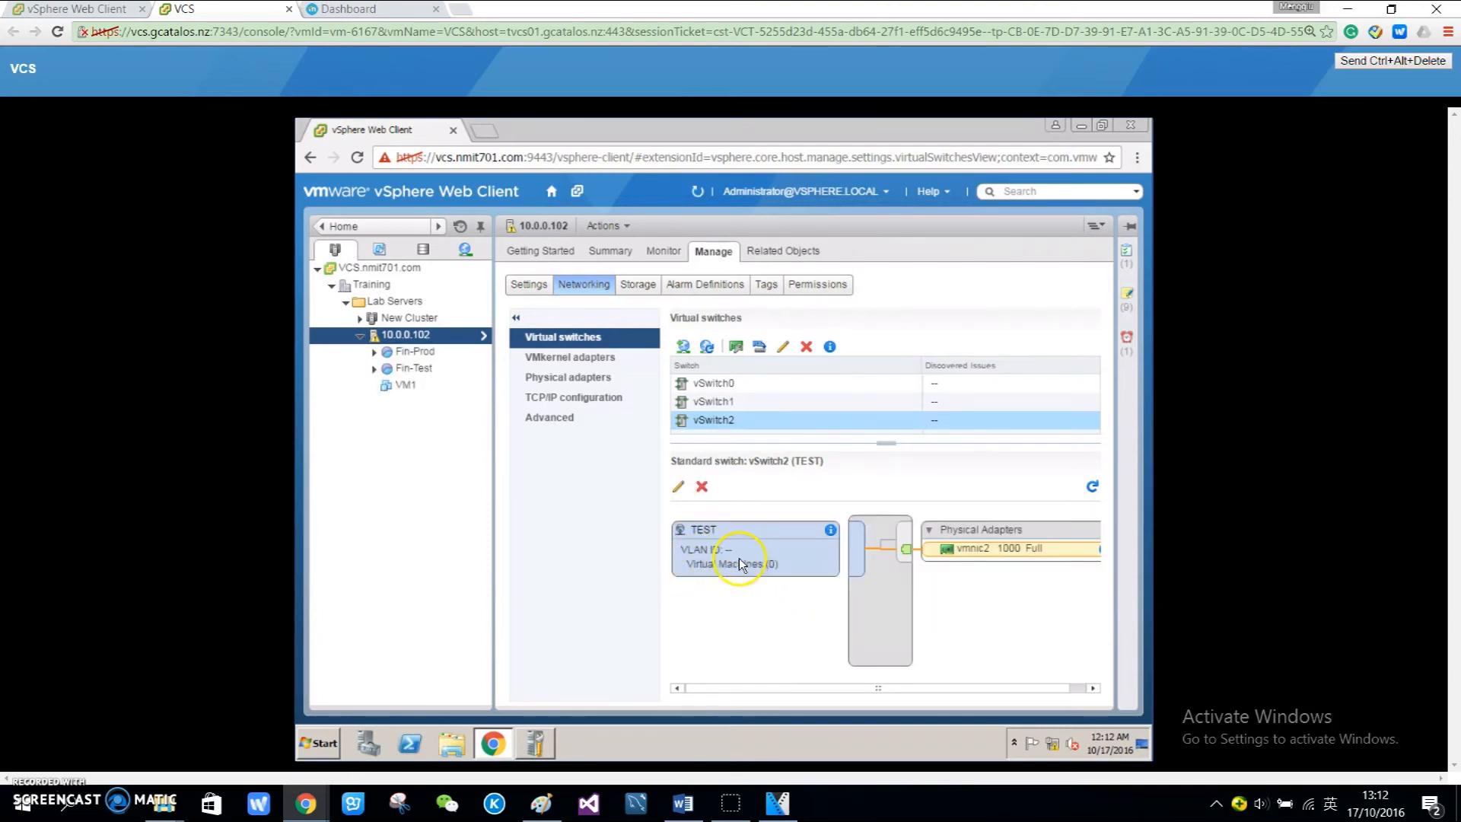
Step: Draw a tick mark beside the second objective in the Paint outline and return to the vSphere Web Client
{"action": "left_click", "coordinate": [541, 804]}
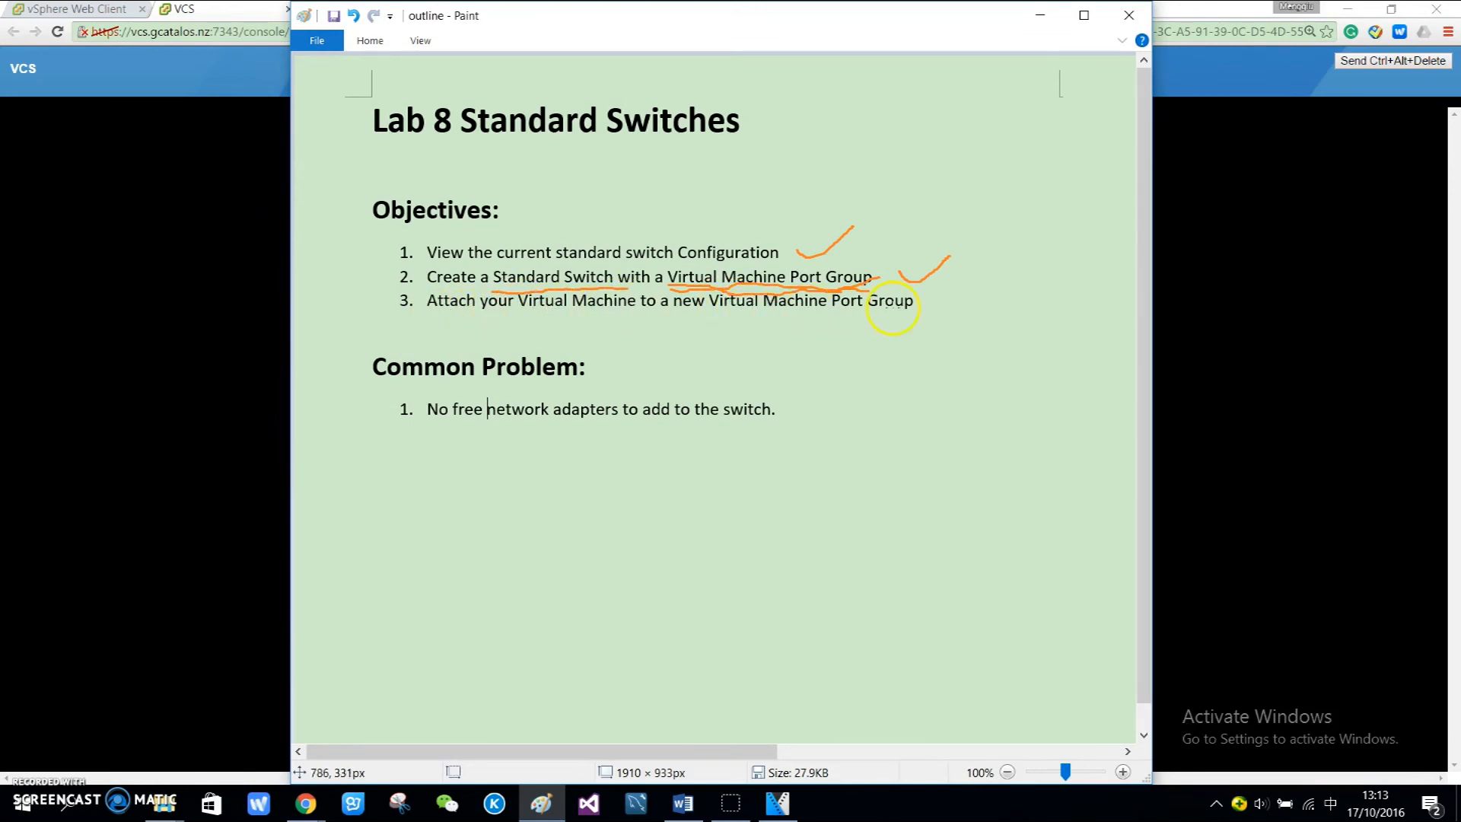
{"action": "left_click", "coordinate": [1197, 301]}
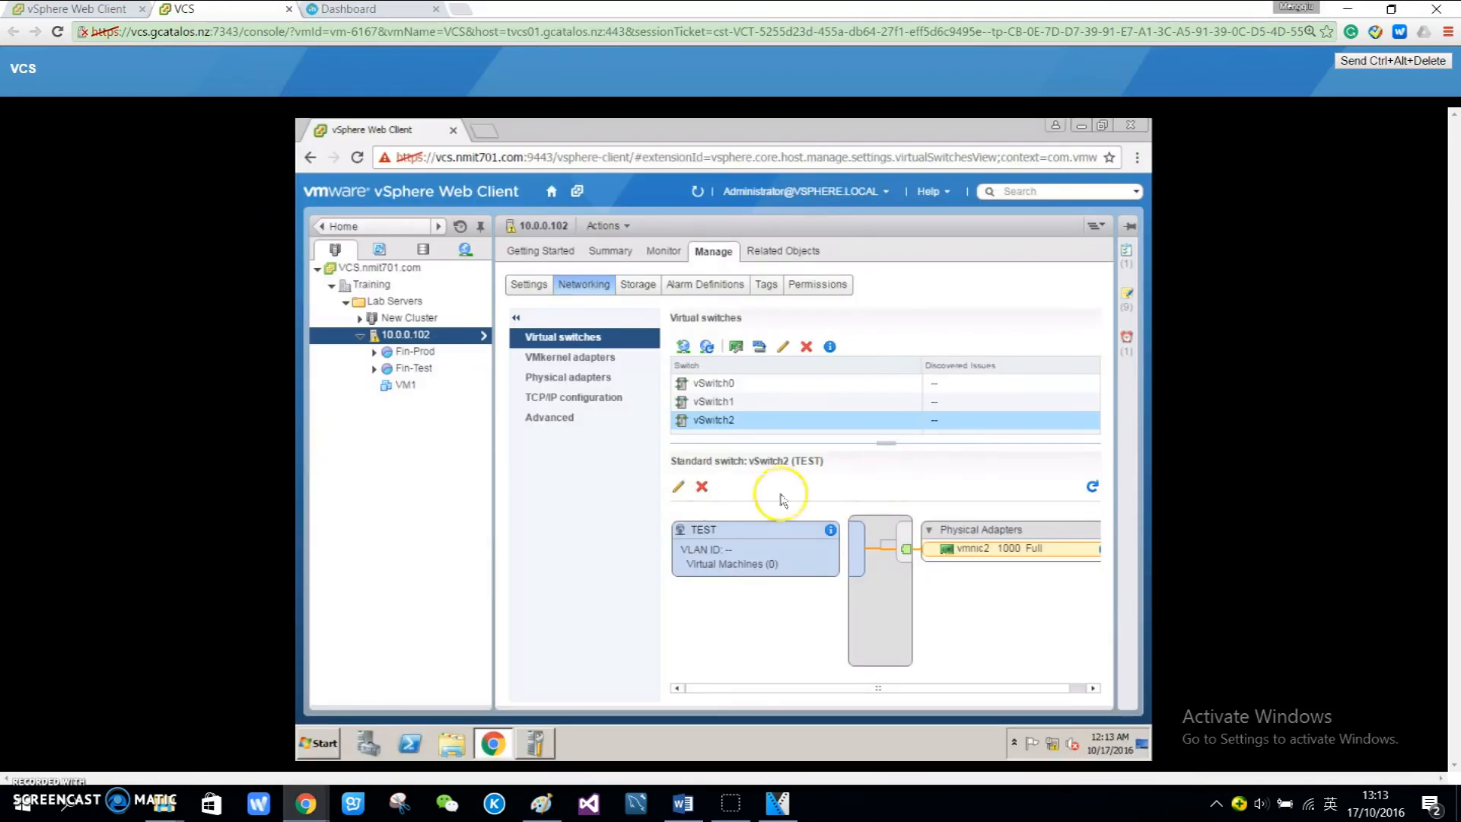
Step: Attach VM1's network adapter 1 to the TEST port group with Connect At Power On enabled and save the settings
{"action": "left_click", "coordinate": [418, 395]}
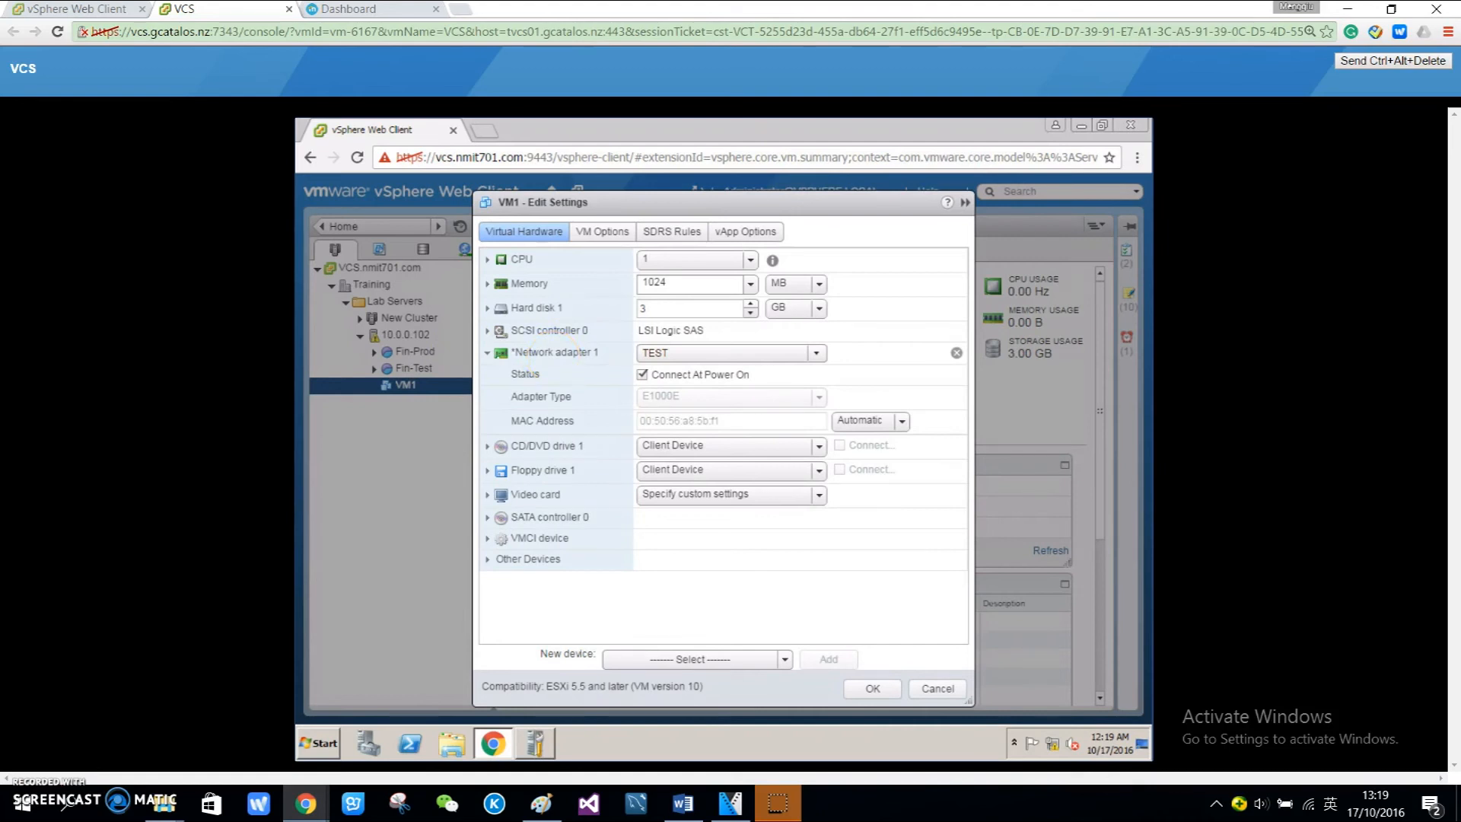
{"action": "left_click", "coordinate": [701, 351]}
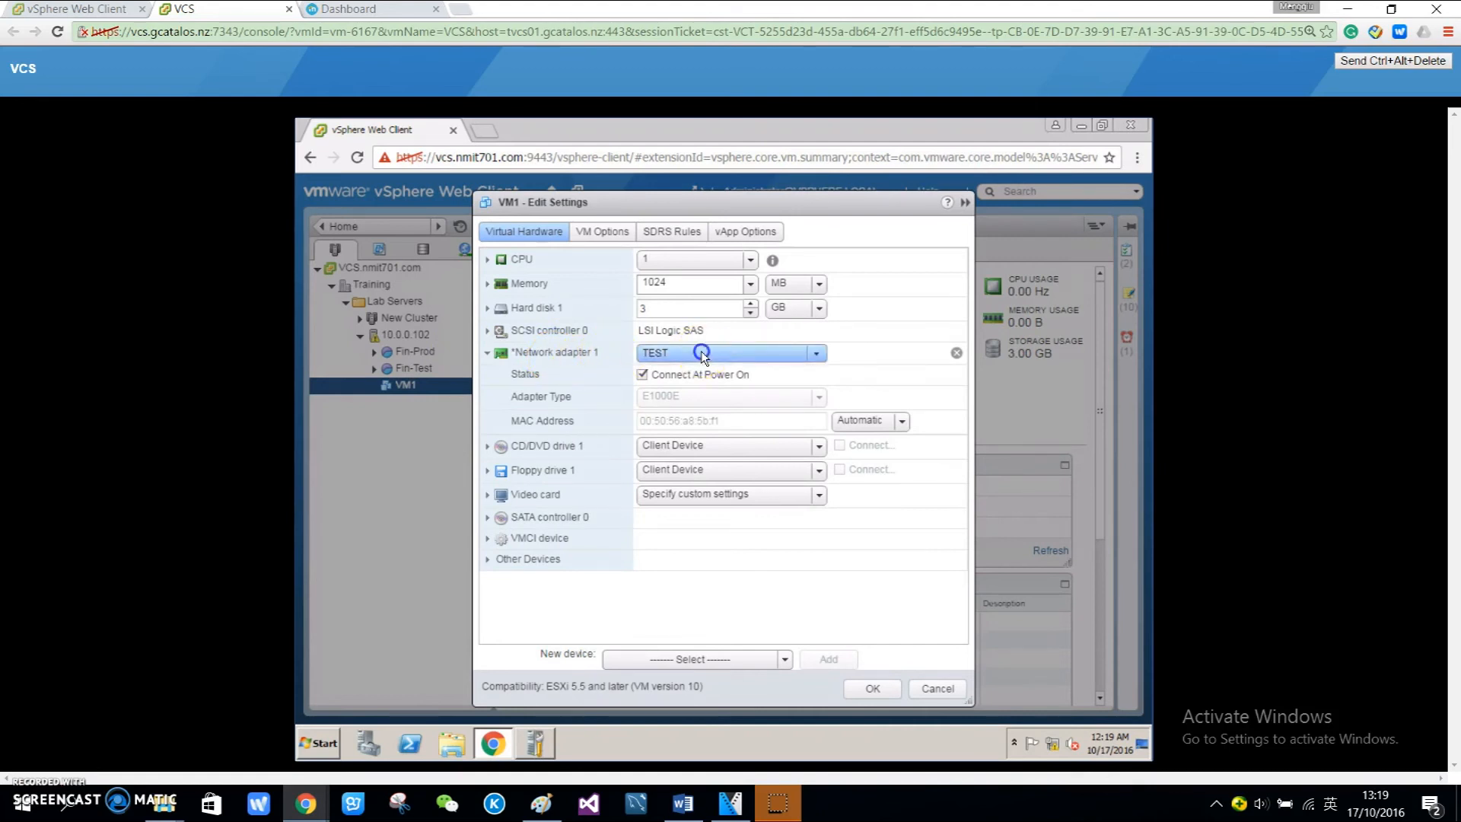
{"action": "left_click", "coordinate": [662, 377]}
{"action": "left_click", "coordinate": [557, 374]}
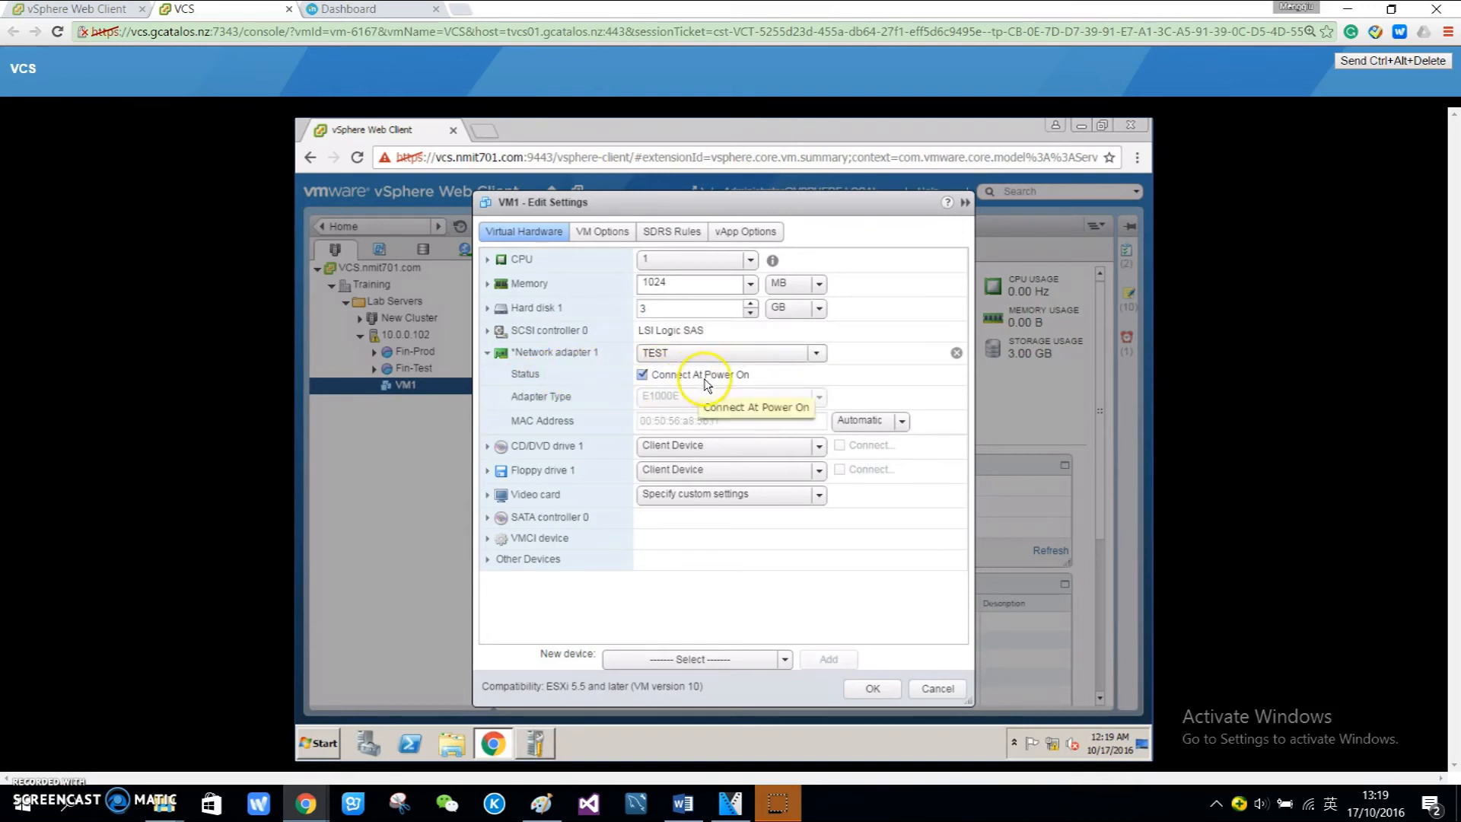
{"action": "left_click", "coordinate": [872, 689]}
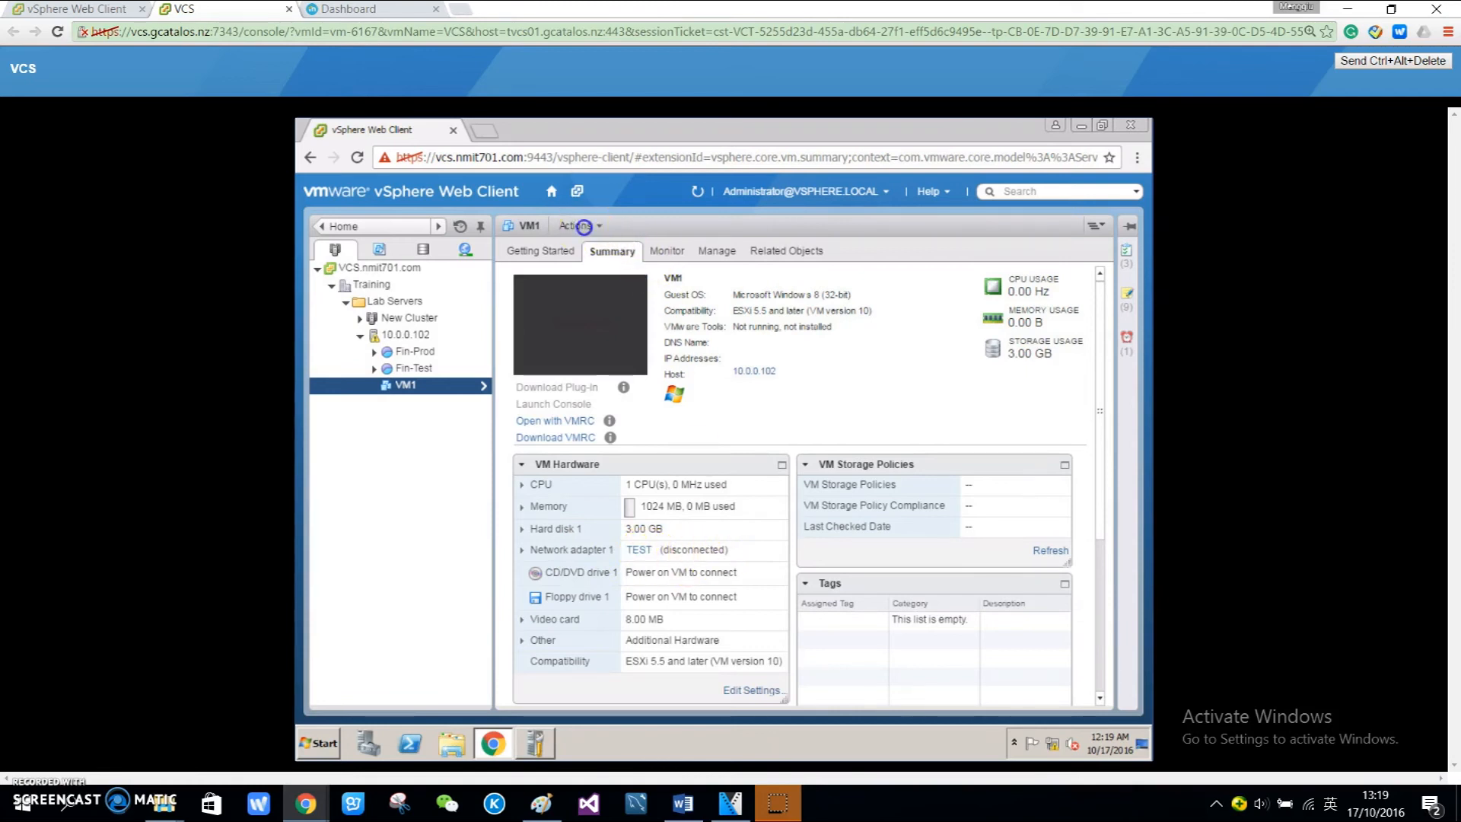
Step: Power on the virtual machine VM1
{"action": "left_click", "coordinate": [582, 227]}
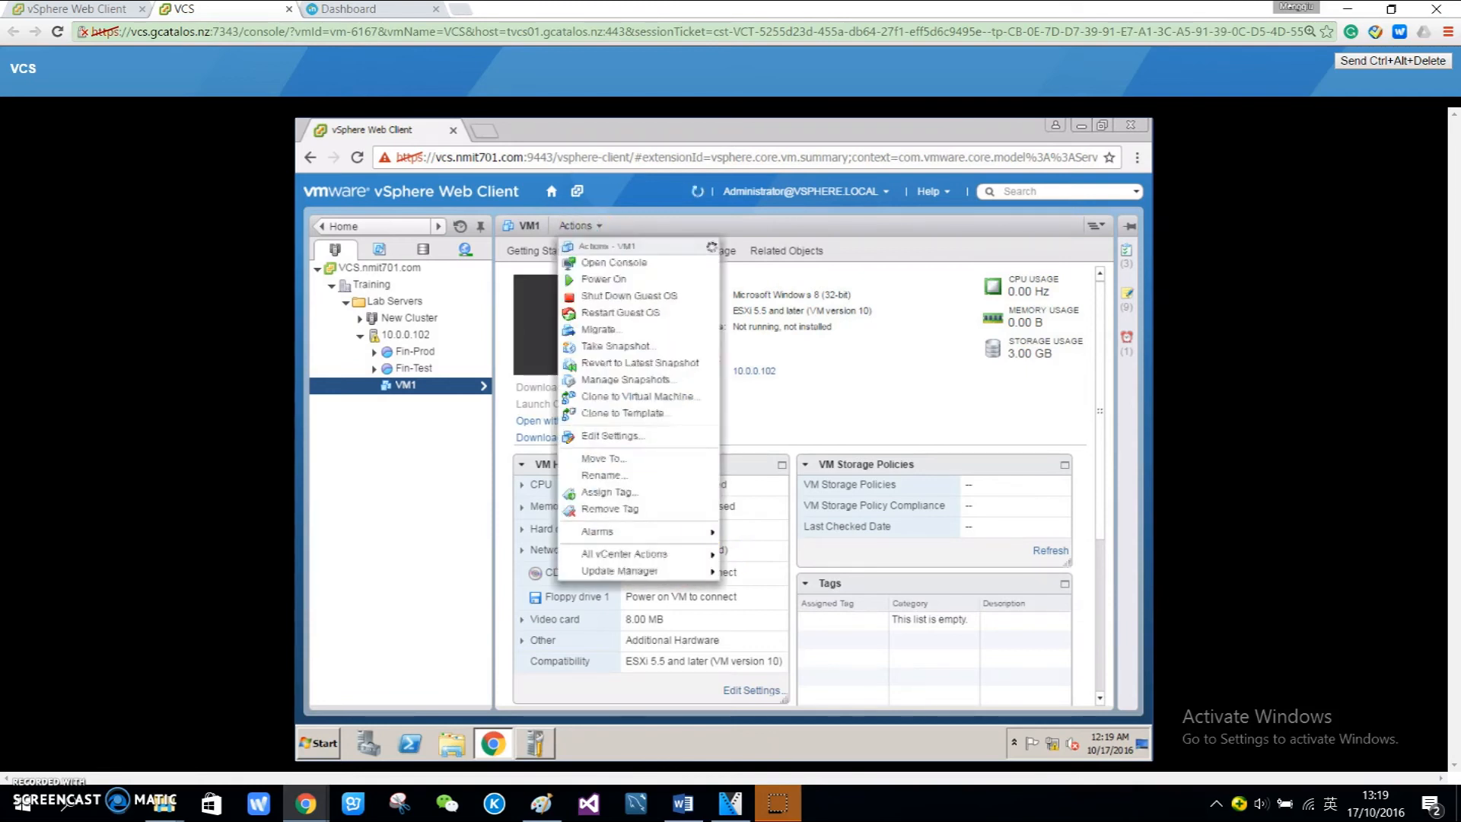
{"action": "left_click", "coordinate": [597, 279]}
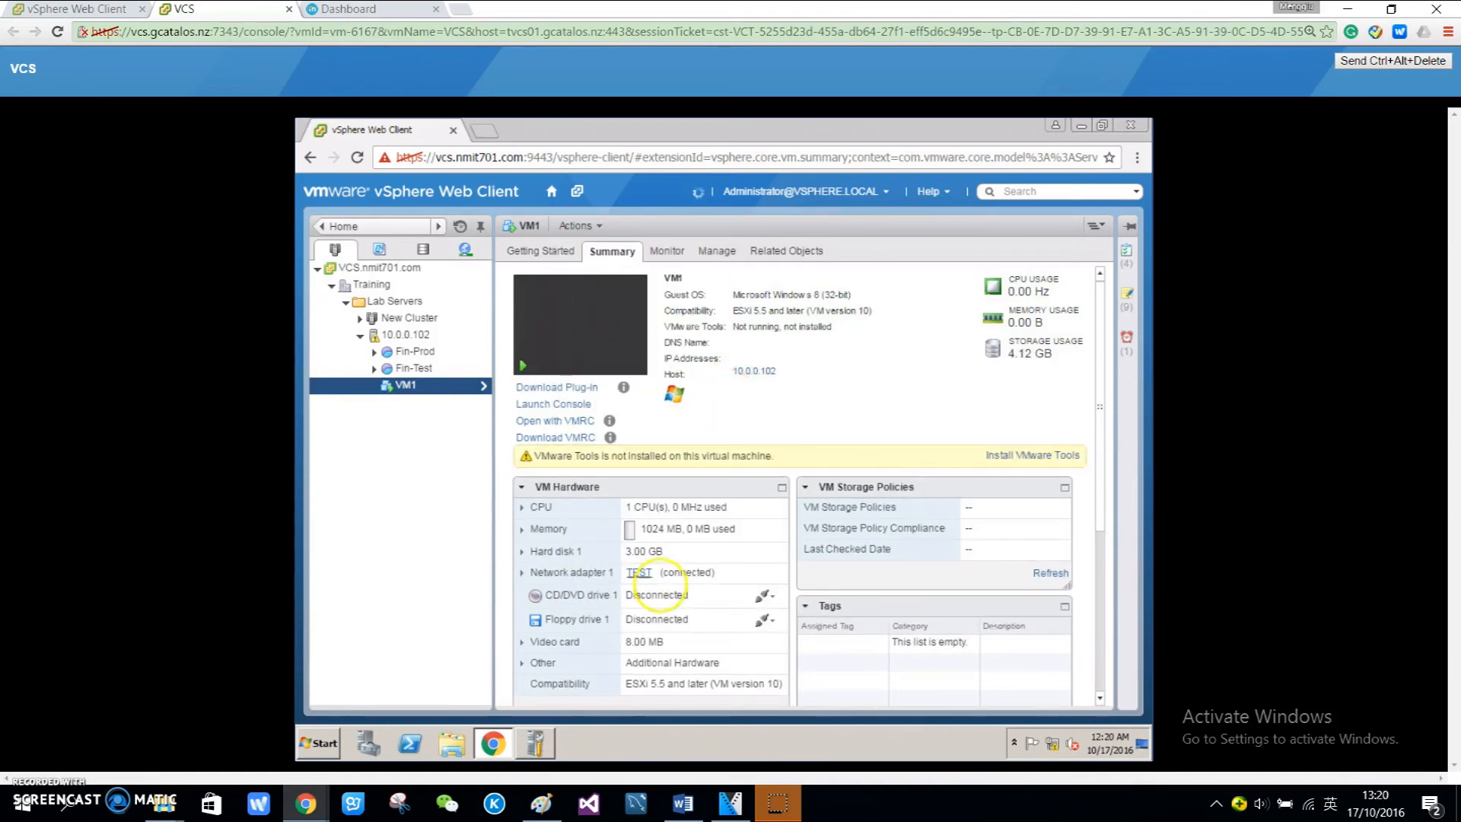
Step: Check the TEST port group of vSwitch2 on host 10.0.0.102 and switch back to the objectives outline in Paint
{"action": "left_click", "coordinate": [406, 335]}
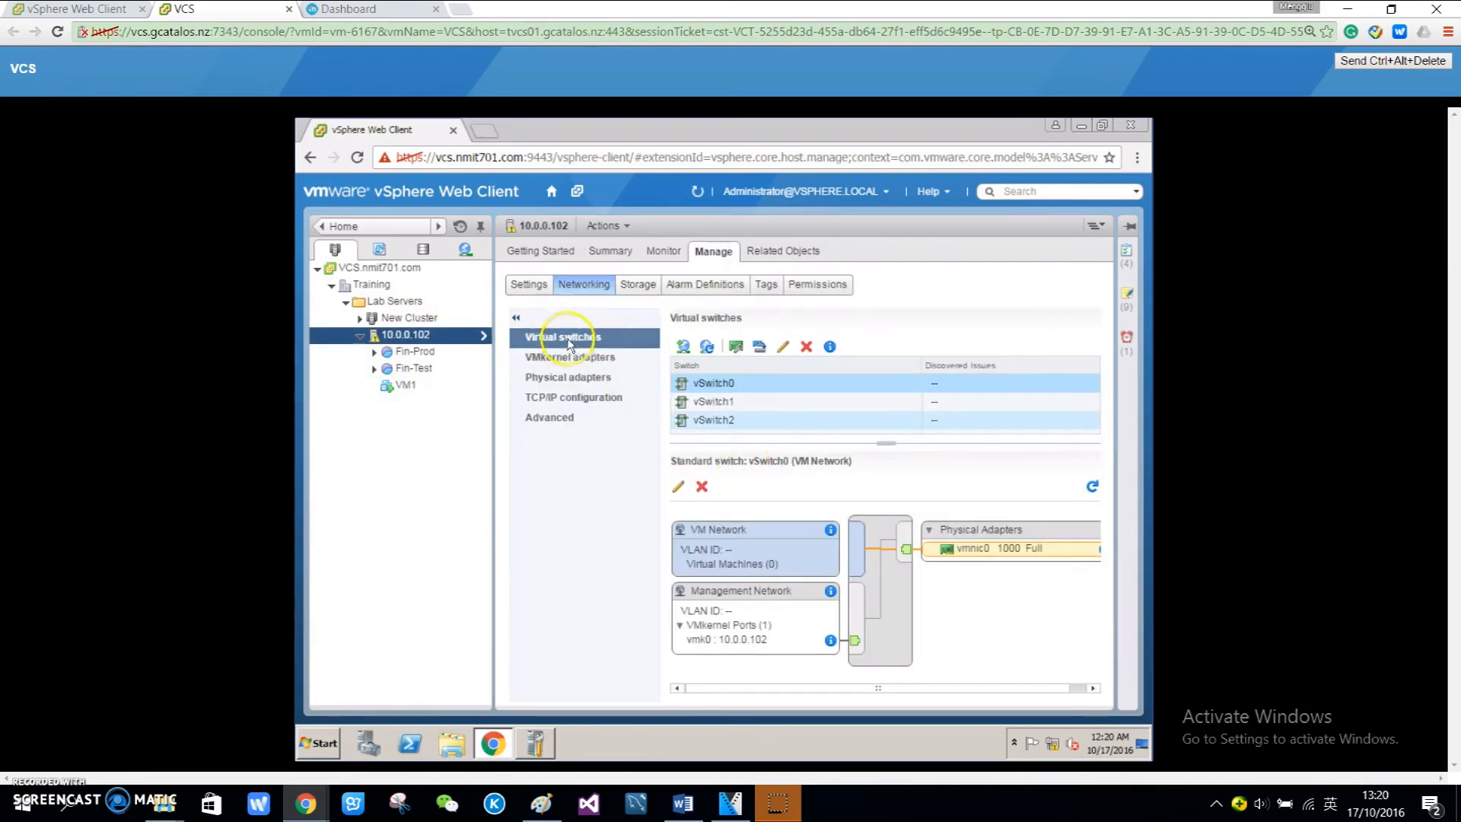
{"action": "left_click", "coordinate": [743, 419]}
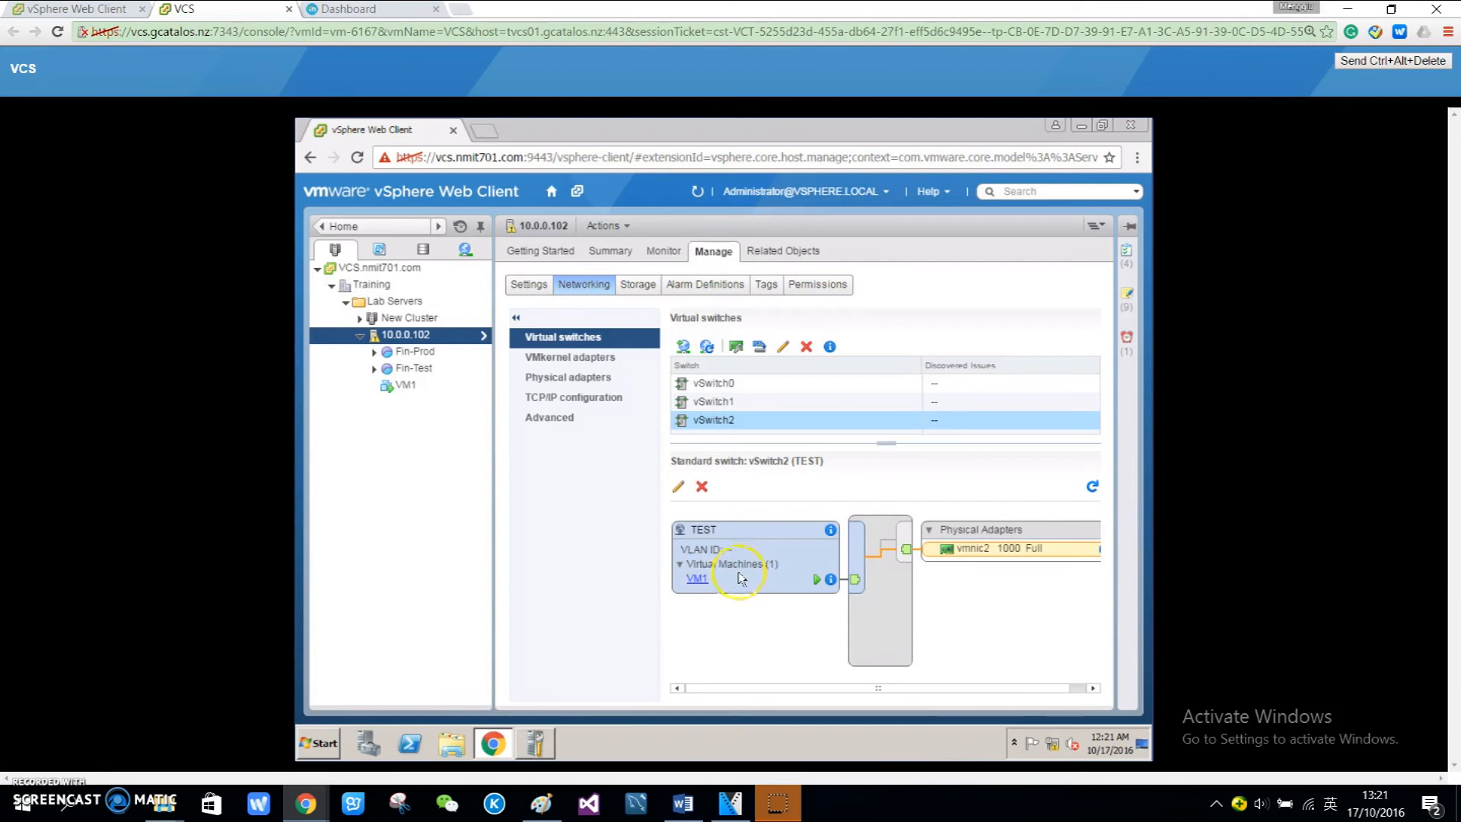
{"action": "key", "text": "alt+Tab"}
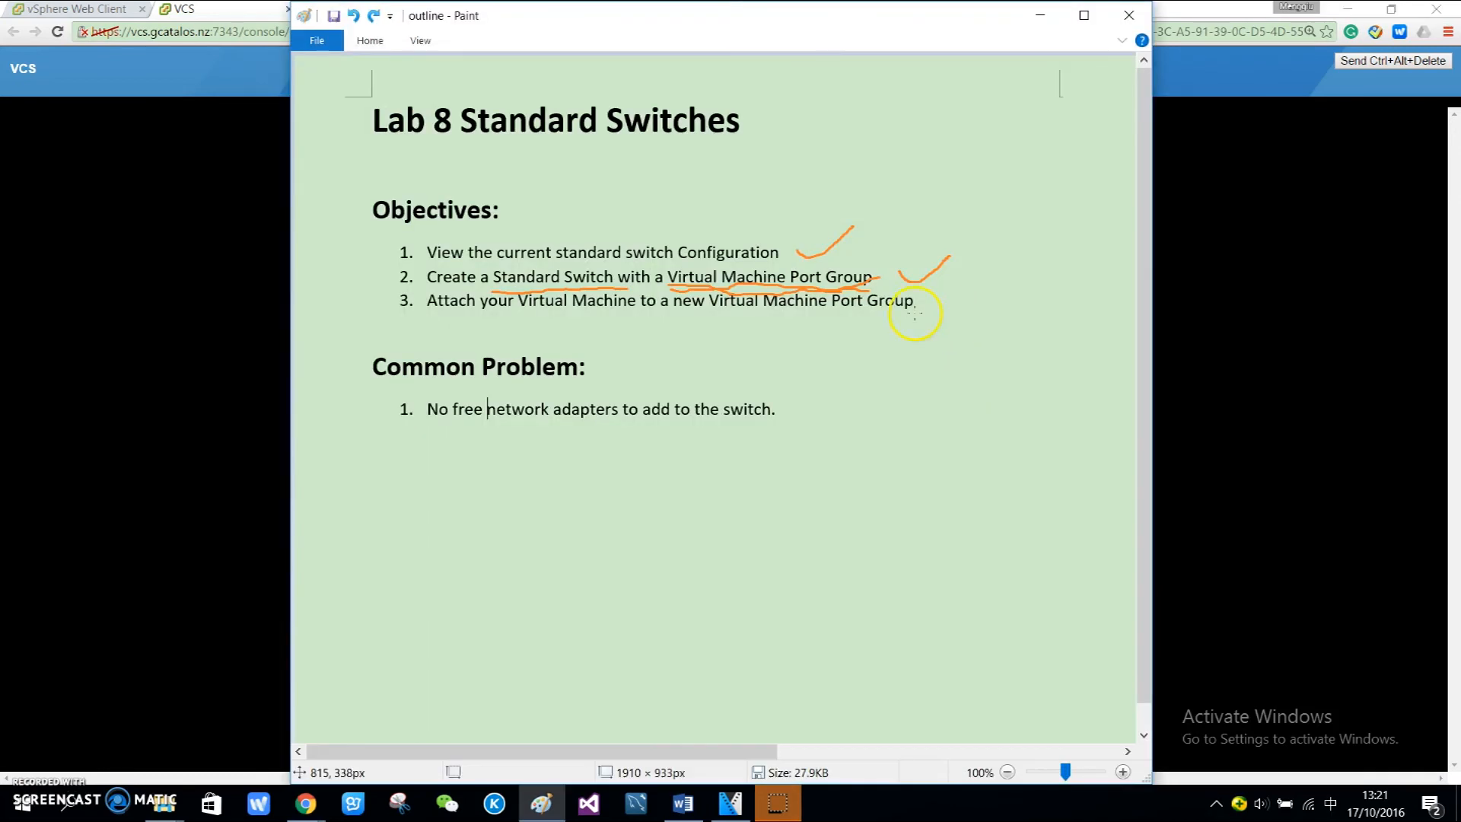
Step: Draw a tick mark beside the third objective in the outline and return to the vSphere Web Client
{"action": "left_click_drag", "start_coordinate": [937, 302], "coordinate": [971, 318]}
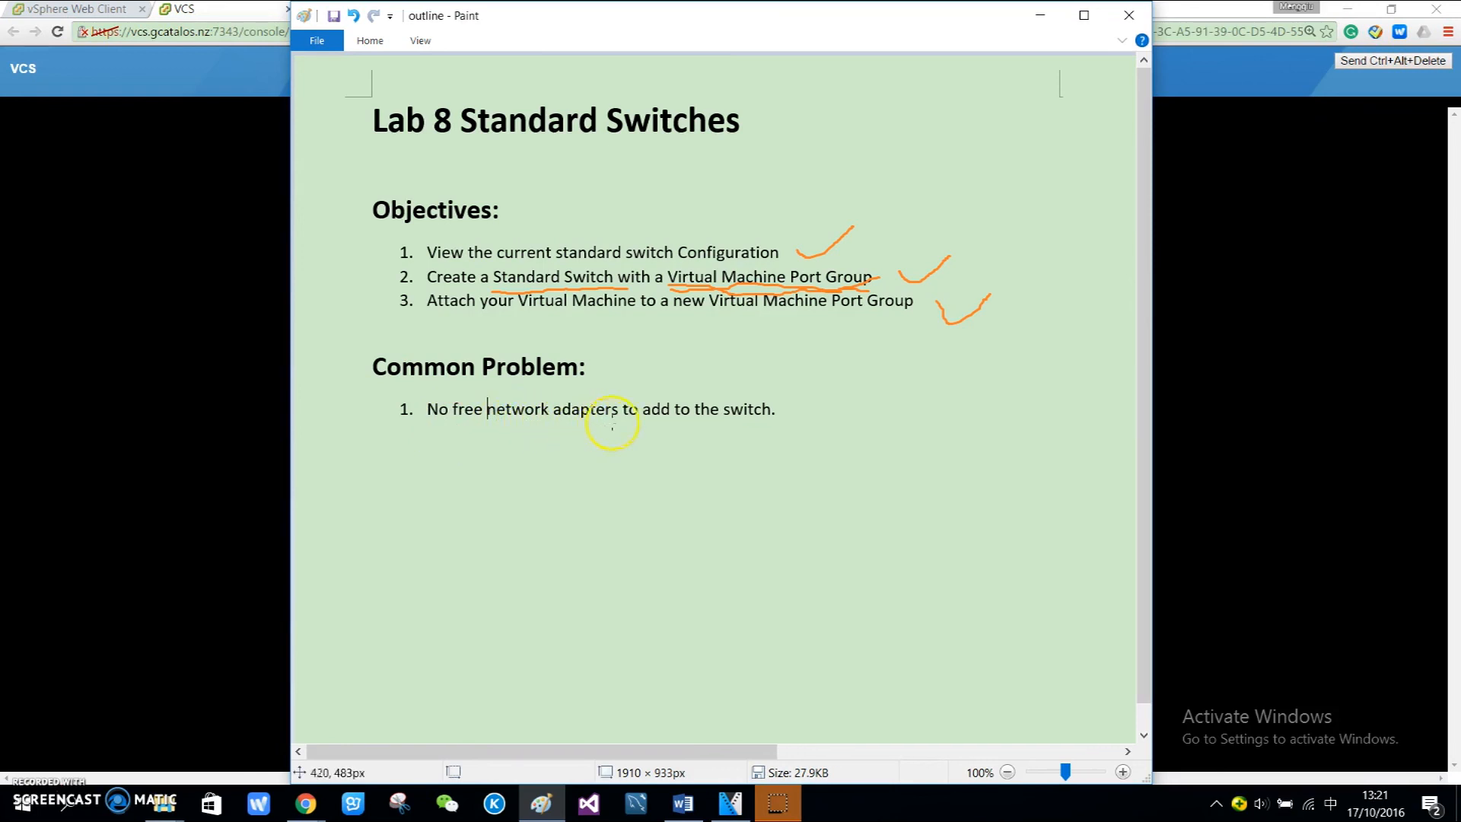
{"action": "left_click", "coordinate": [267, 447]}
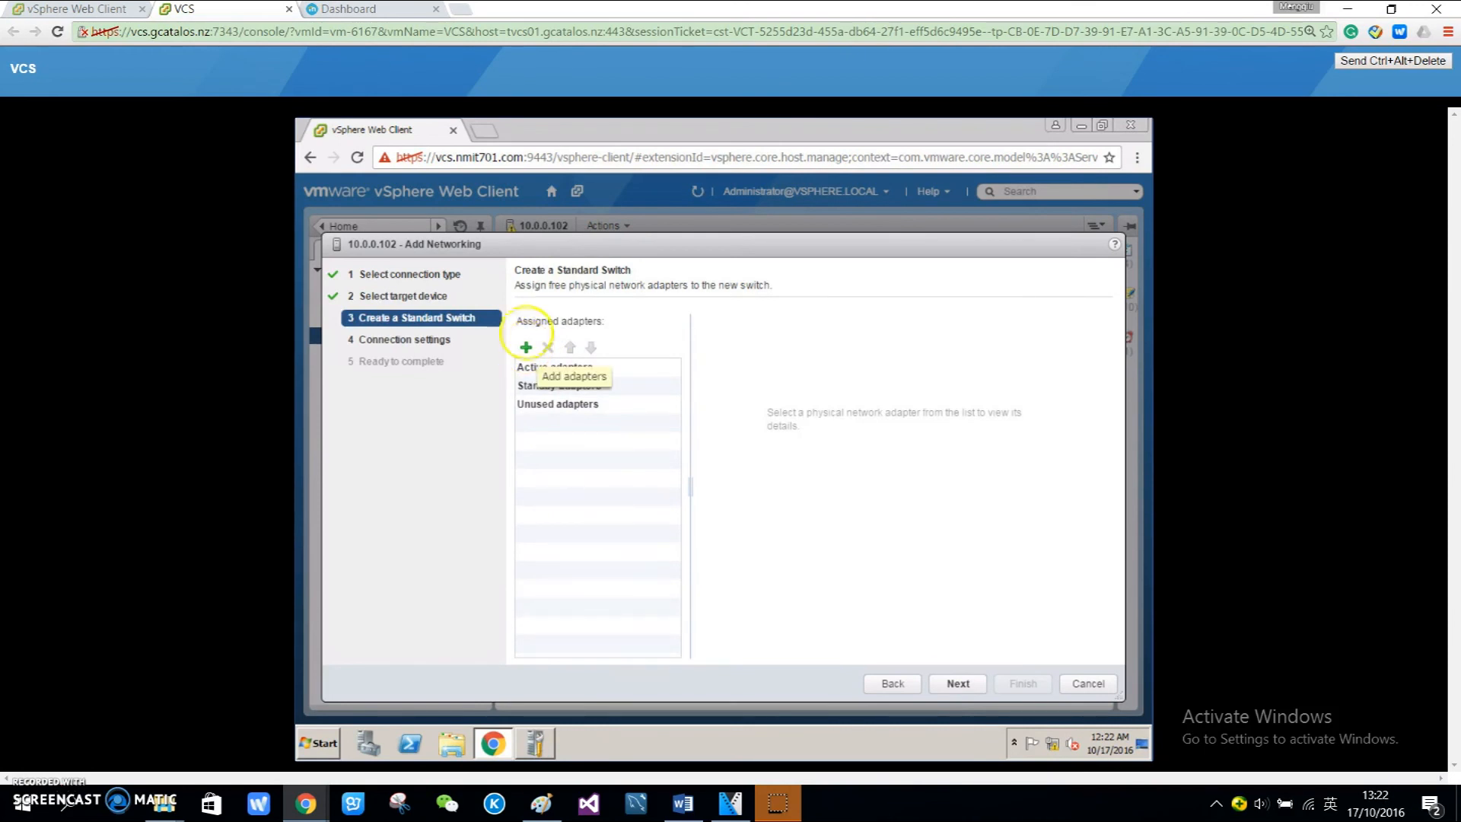
Step: Try to assign a physical network adapter to the new standard switch on host 10.0.0.102 and dismiss the warning
{"action": "left_click", "coordinate": [526, 347]}
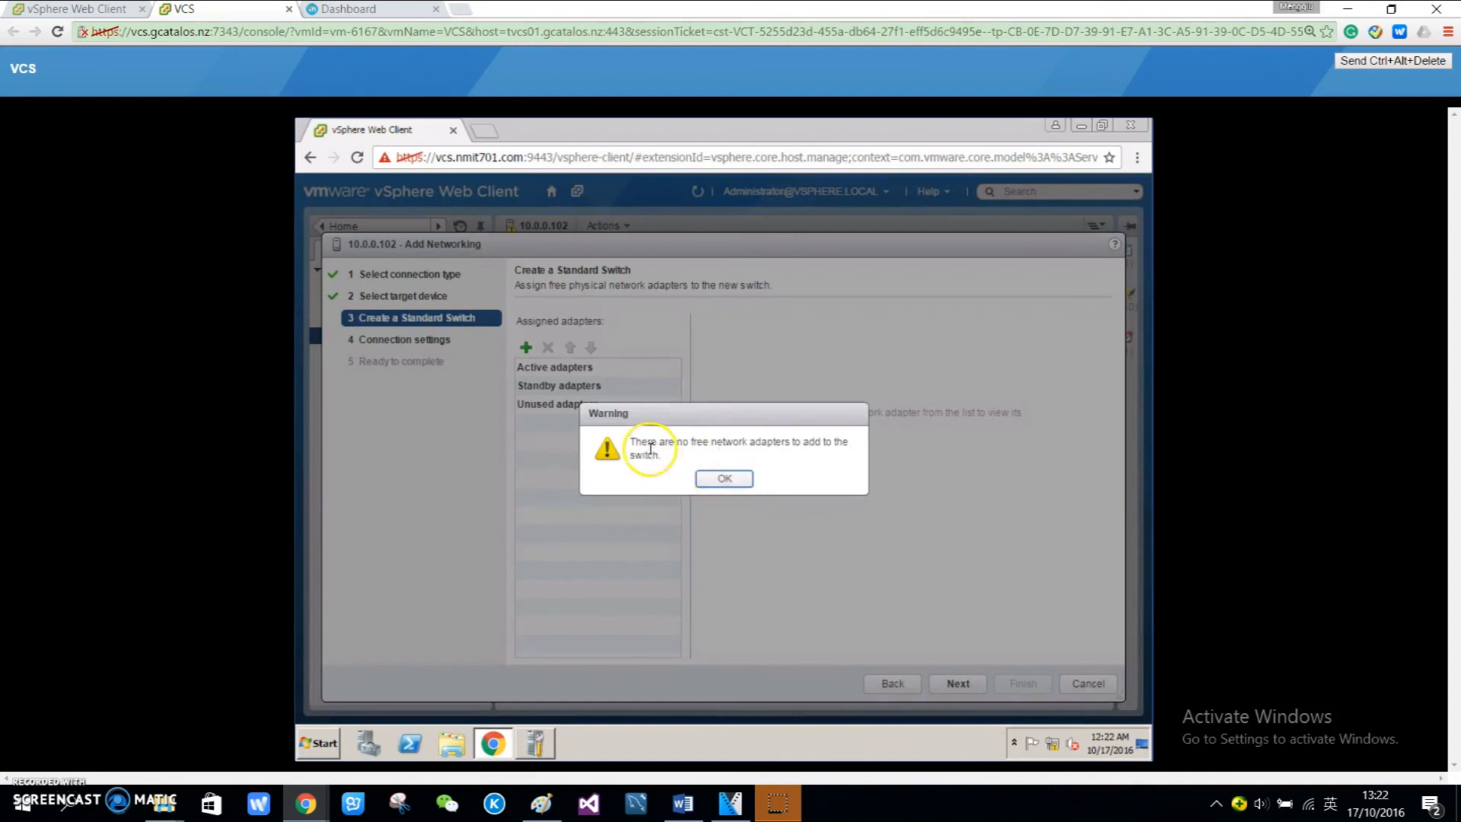
{"action": "left_click_drag", "start_coordinate": [634, 442], "coordinate": [760, 454]}
{"action": "left_click", "coordinate": [760, 455]}
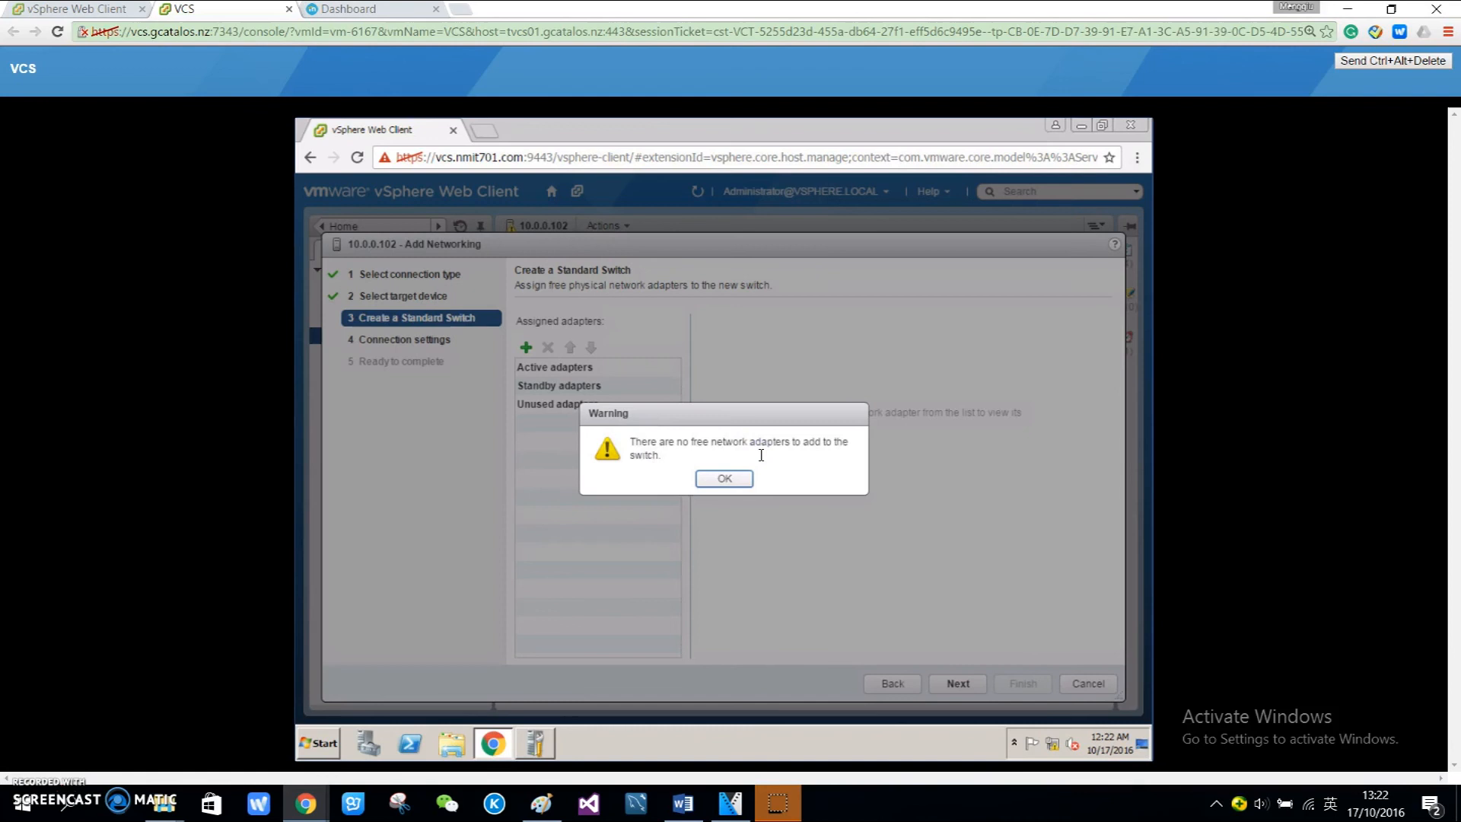
{"action": "left_click", "coordinate": [724, 478]}
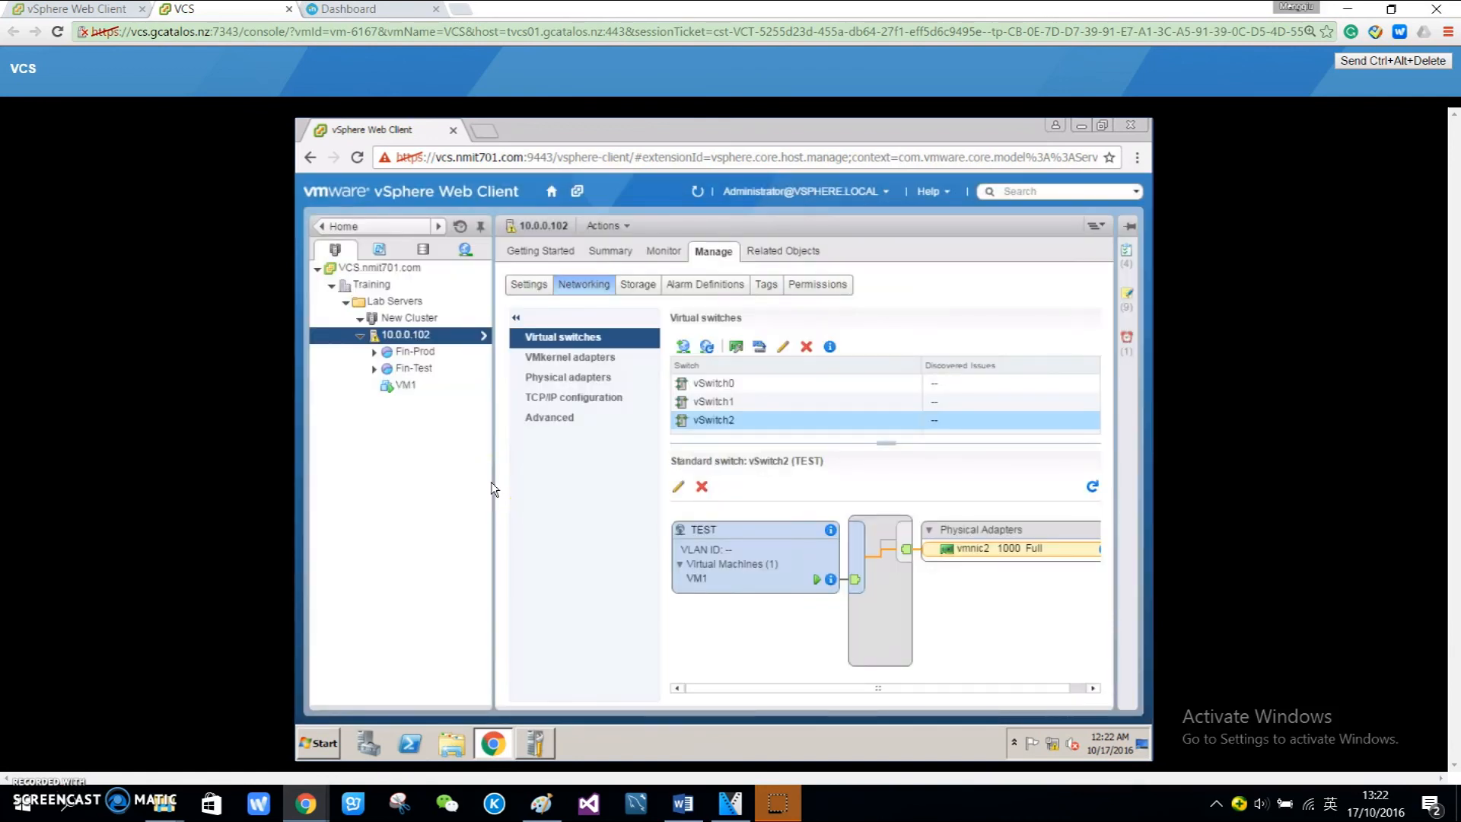
Step: Select host 10.0.0.102 and check the network adapters of its ESXi01 virtual machine in the outer vSphere Web Client
{"action": "left_click", "coordinate": [392, 341]}
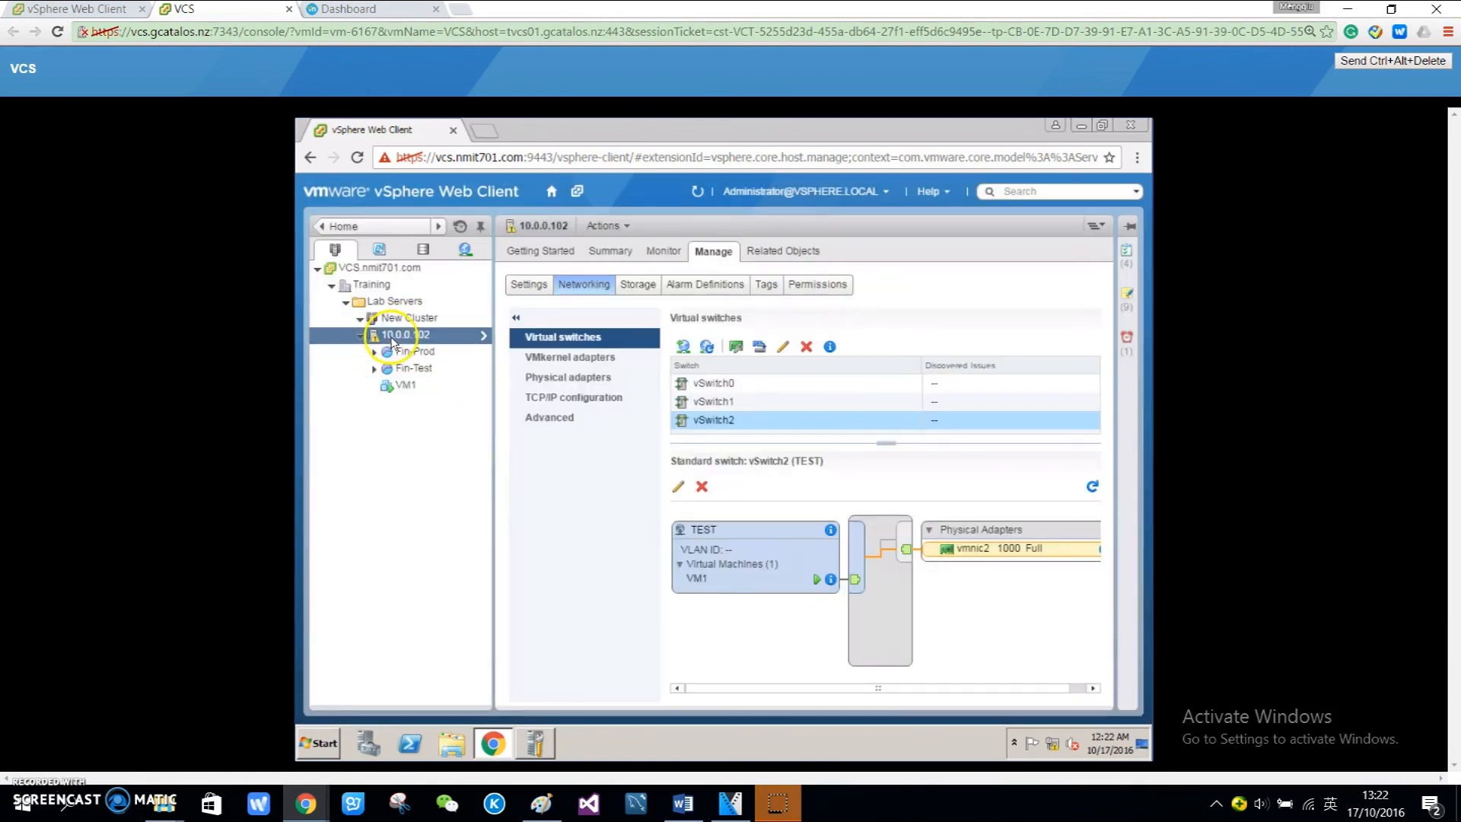
{"action": "left_click", "coordinate": [391, 343]}
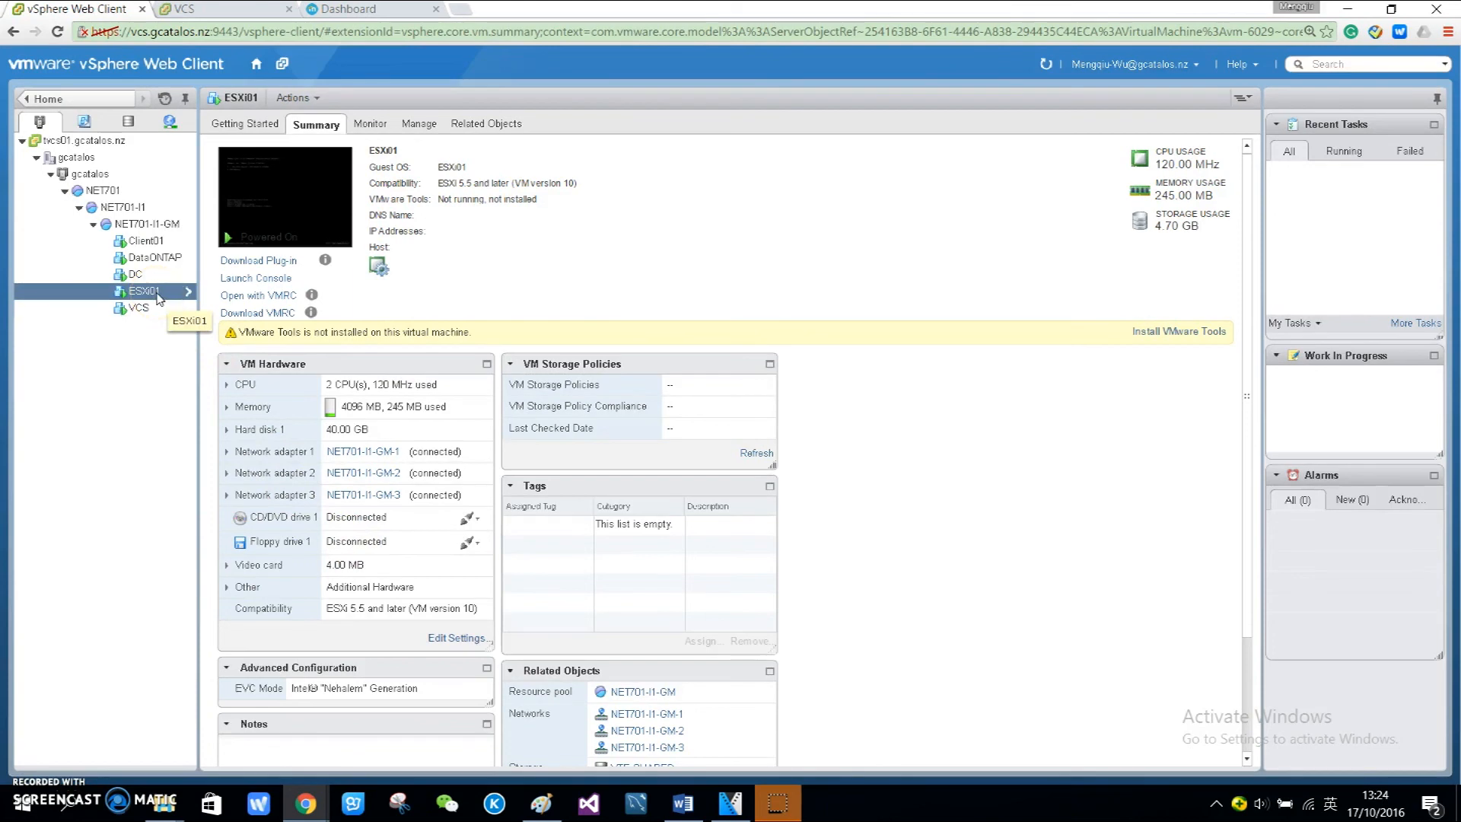
{"action": "left_click", "coordinate": [174, 294]}
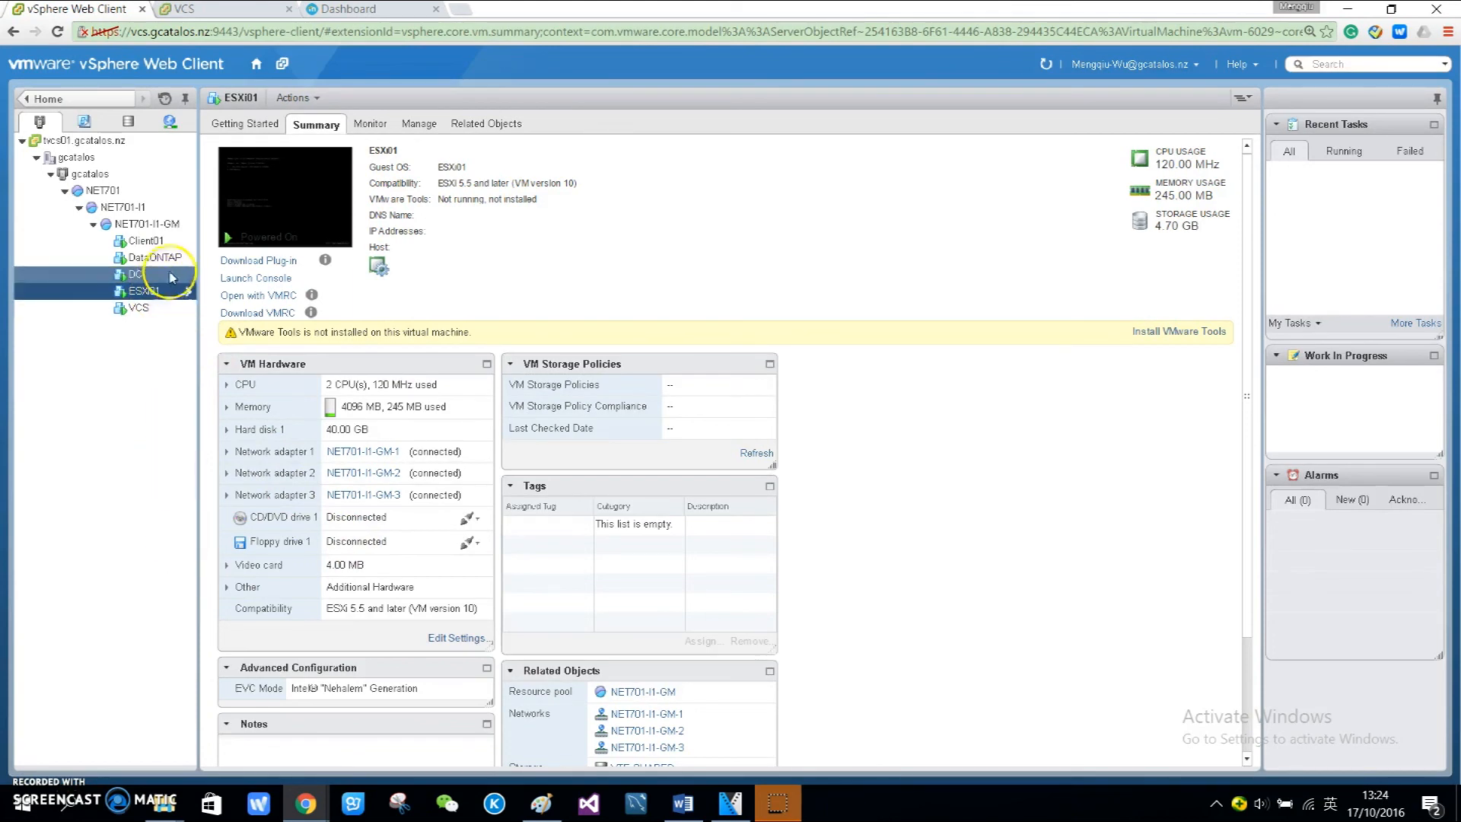
{"action": "left_click", "coordinate": [156, 292]}
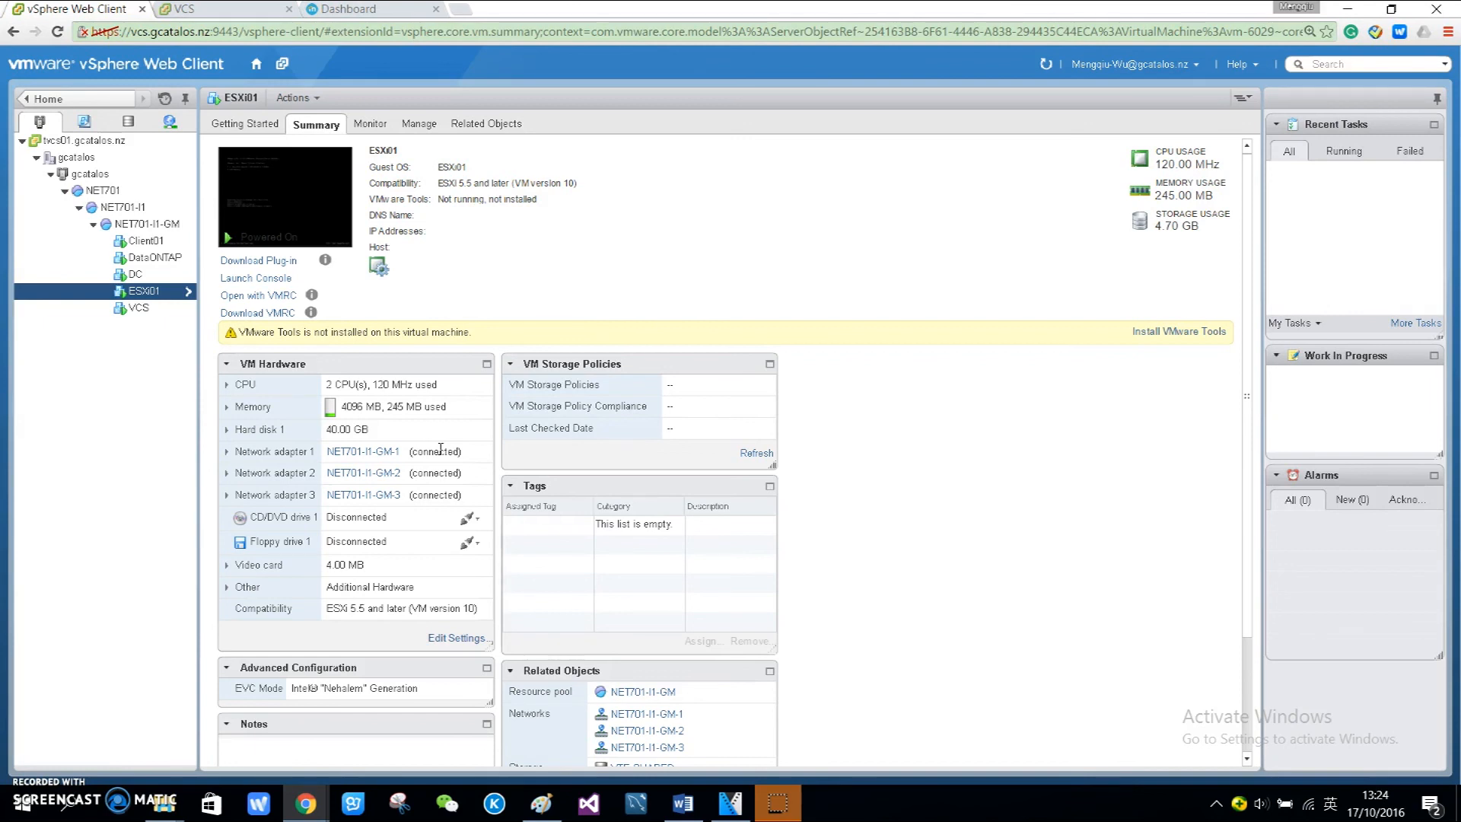
Step: Try adding a new Network device in the ESXi01 virtual machine's hardware settings and cancel the edit without saving
{"action": "left_click", "coordinate": [454, 637]}
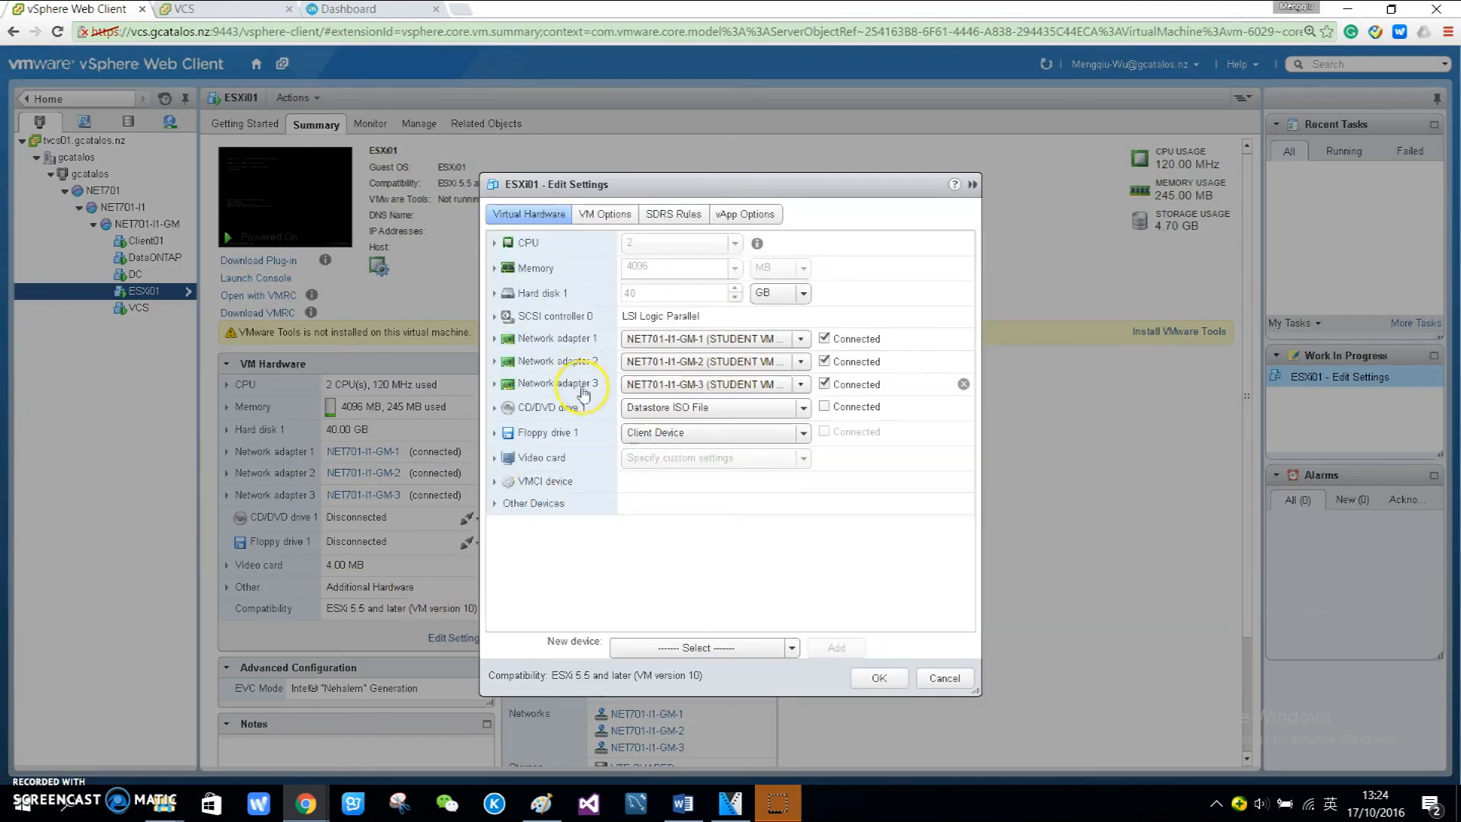
{"action": "left_click", "coordinate": [696, 648]}
{"action": "left_click", "coordinate": [660, 370]}
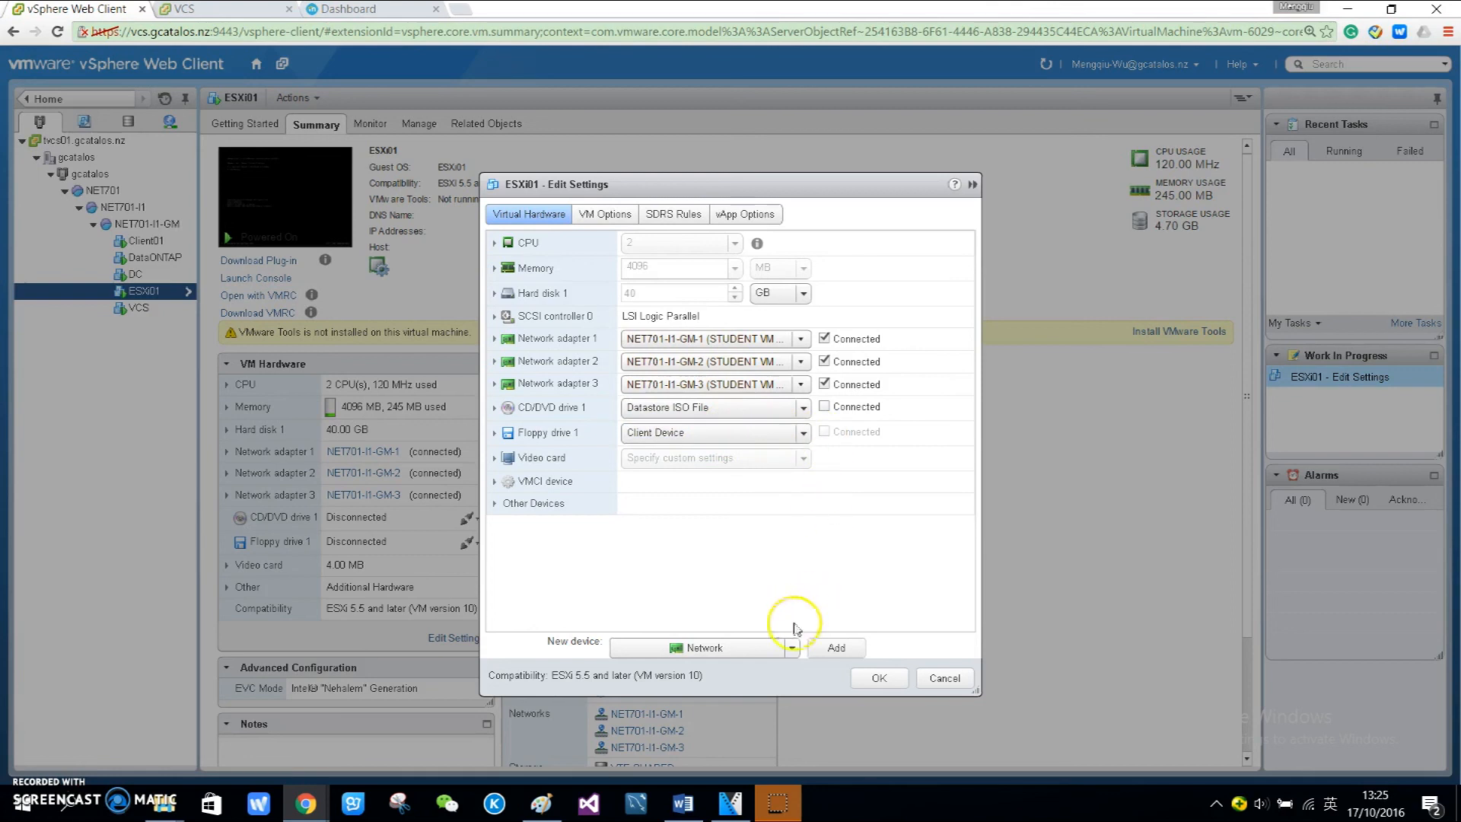
{"action": "left_click", "coordinate": [833, 647]}
{"action": "left_click", "coordinate": [944, 677]}
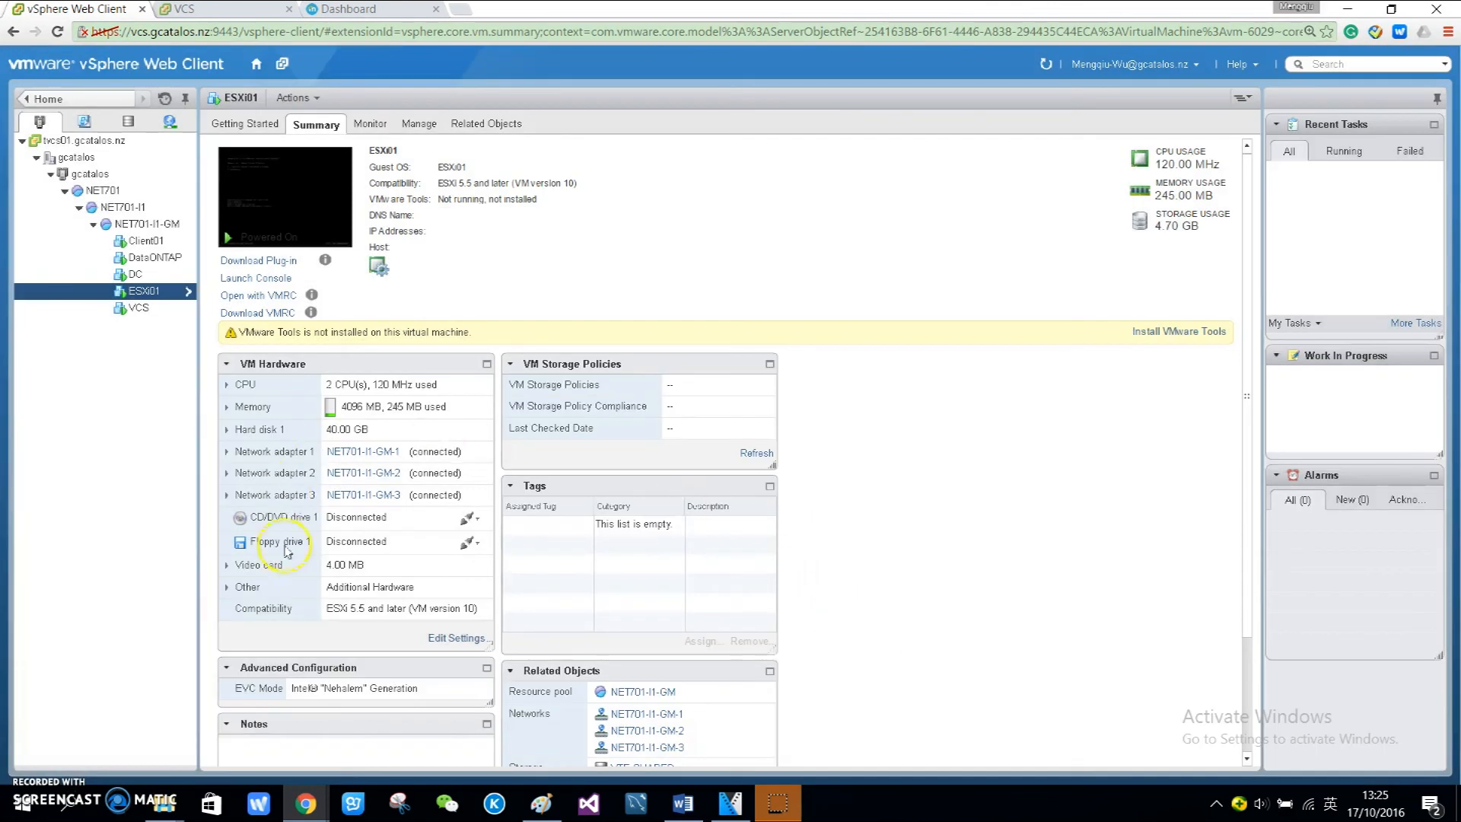
Step: Switch to the outline in Paint and draw a tick mark beside the common problem about free network adapters
{"action": "left_click", "coordinate": [541, 802]}
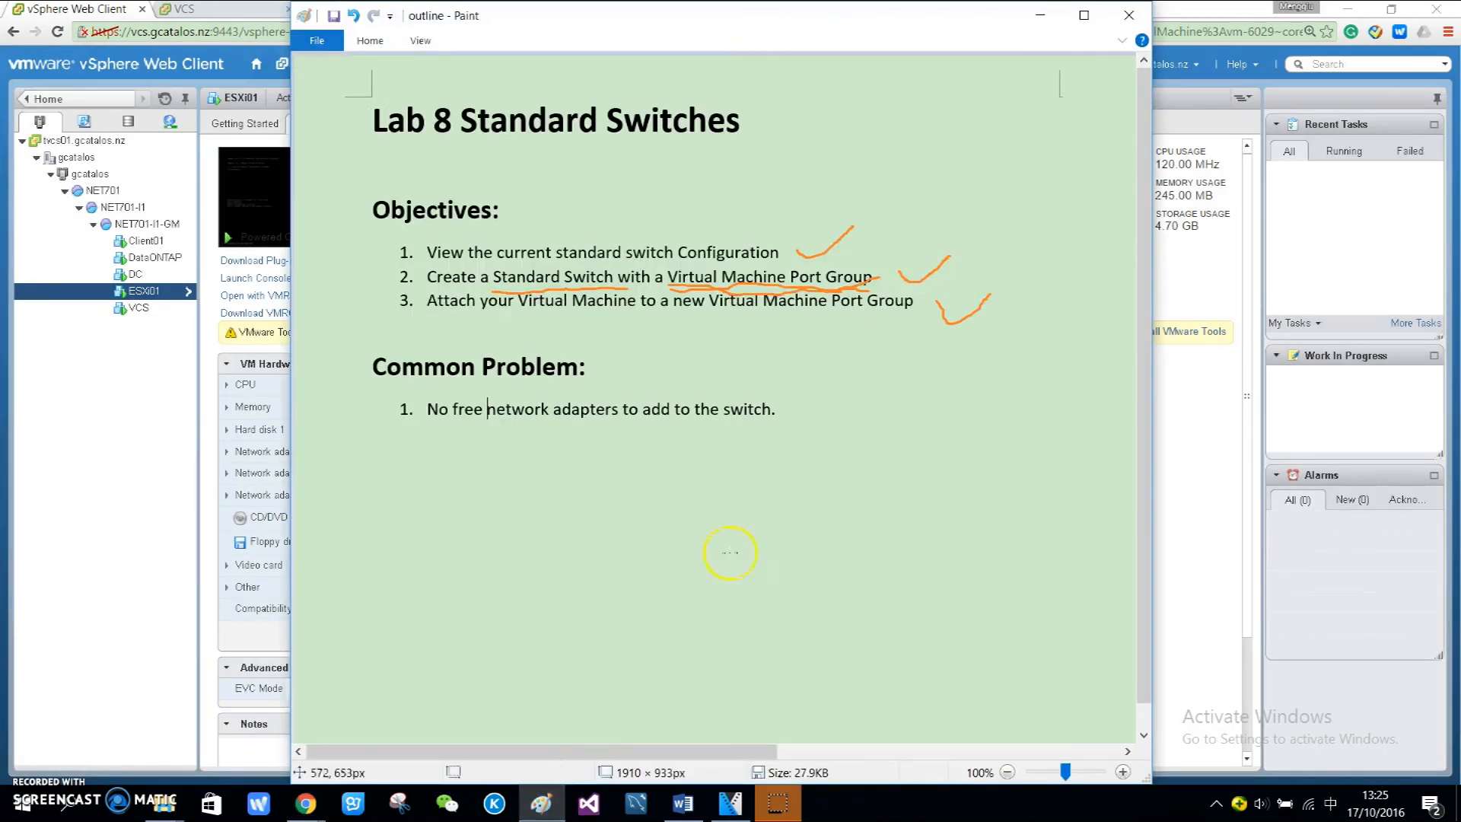
{"action": "left_click_drag", "start_coordinate": [782, 407], "coordinate": [863, 381]}
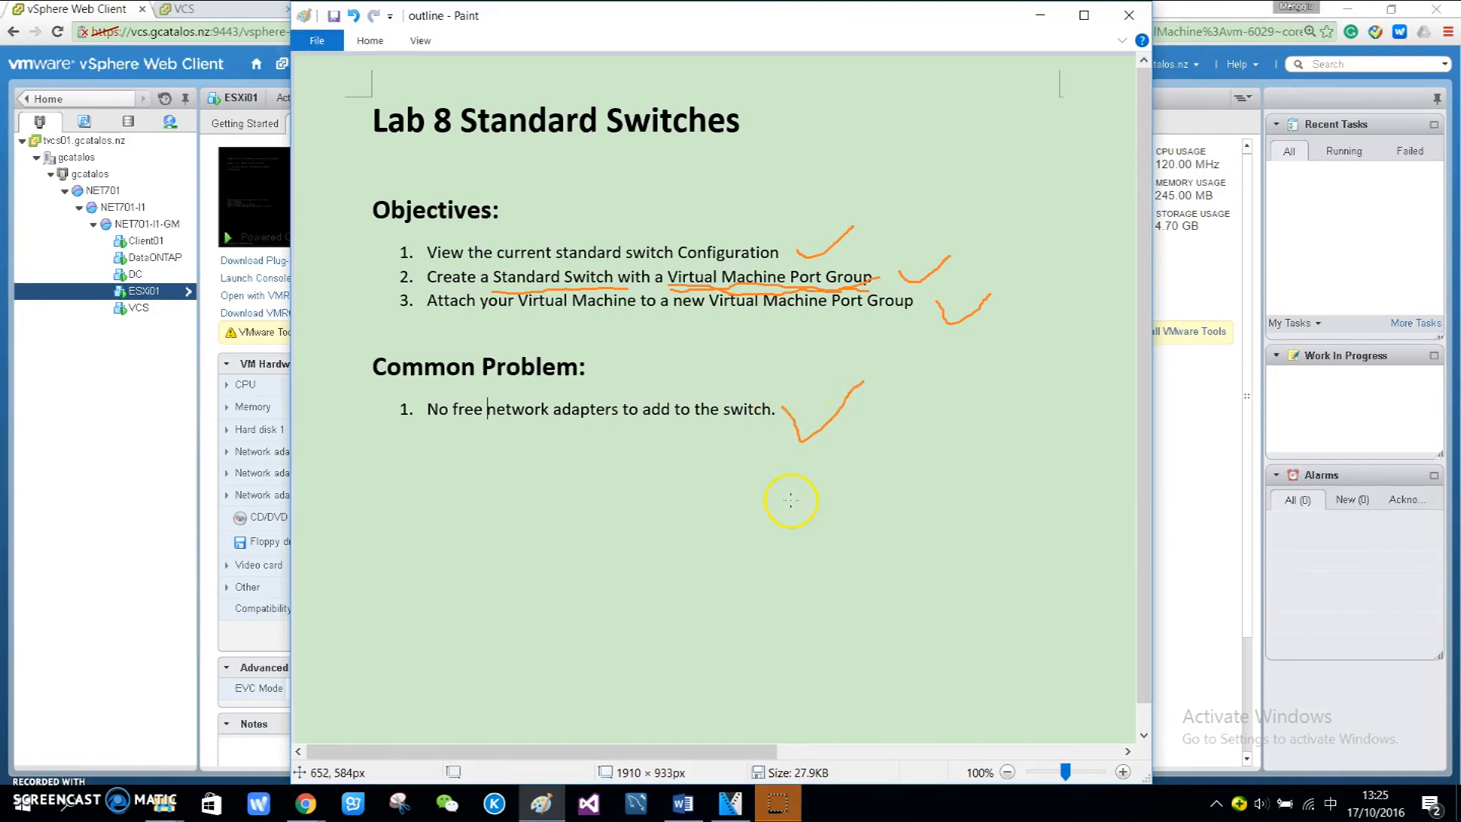